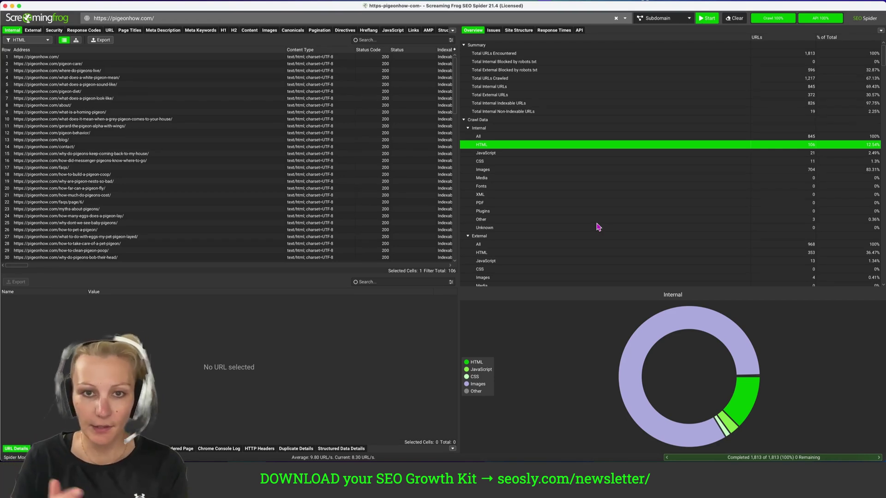
# View the site structure summary, then bring up the crawl tree graph of pigeonhow.com from Visualisations
pyautogui.click(519, 30)
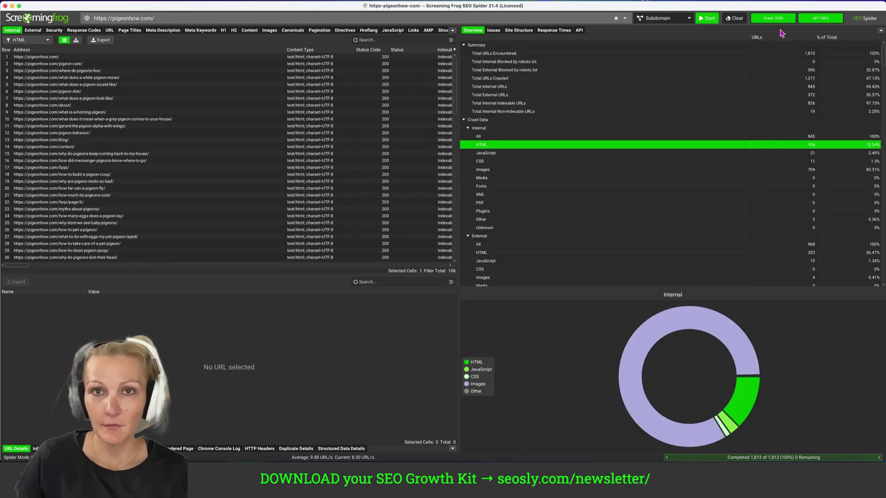
pyautogui.click(315, 3)
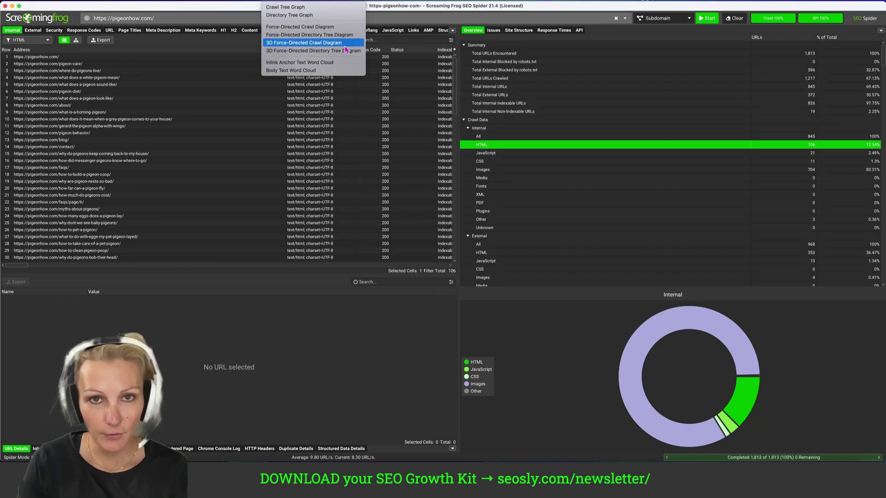
pyautogui.click(314, 3)
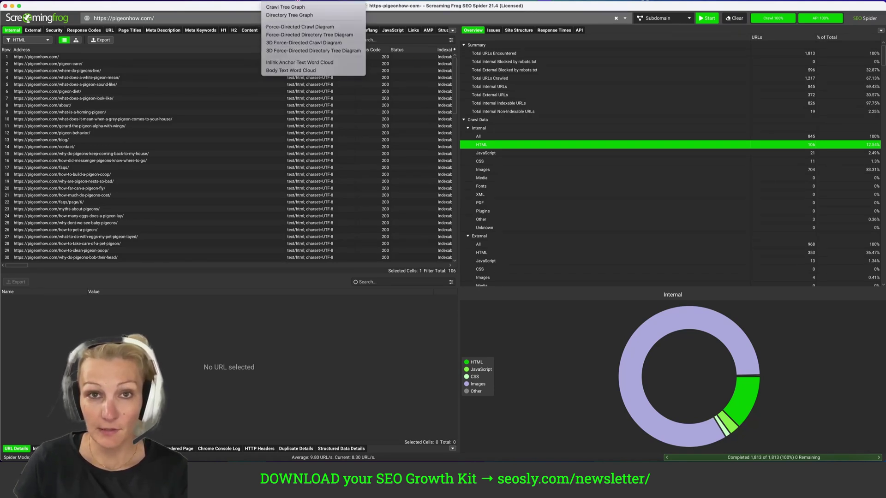
pyautogui.click(293, 7)
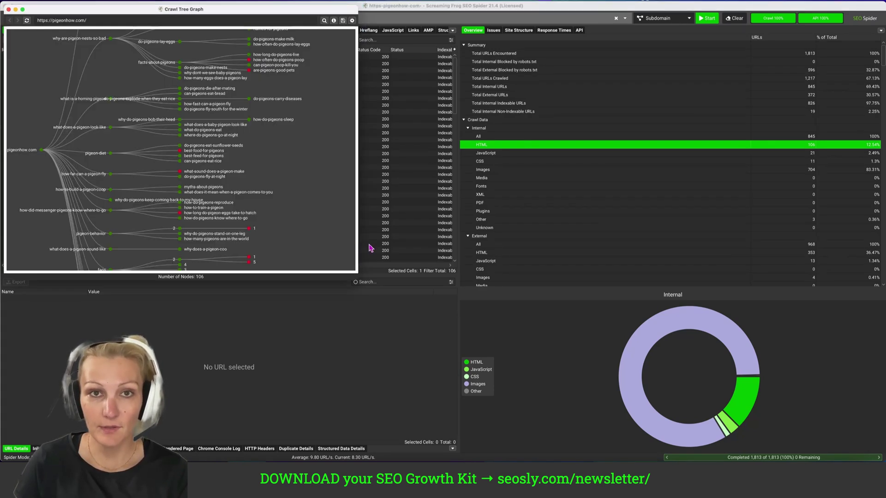
# Move and enlarge the crawl tree graph window, then pan around its upper and pigeonlover branches
pyautogui.moveTo(242, 17); pyautogui.dragTo(388, 39)
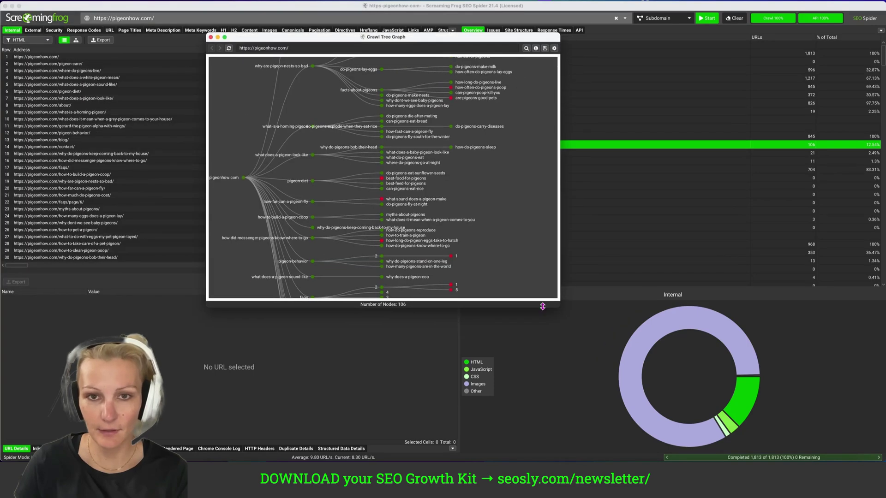
pyautogui.moveTo(561, 305); pyautogui.dragTo(794, 453)
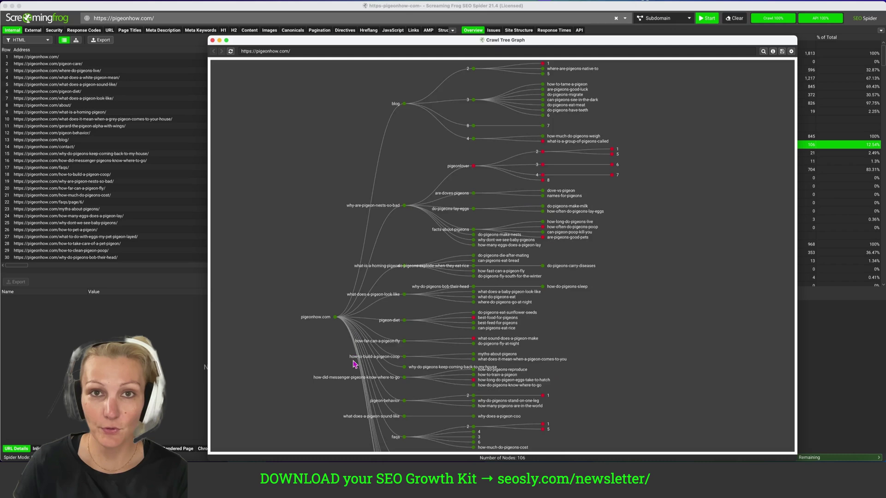
pyautogui.moveTo(363, 305); pyautogui.dragTo(416, 149)
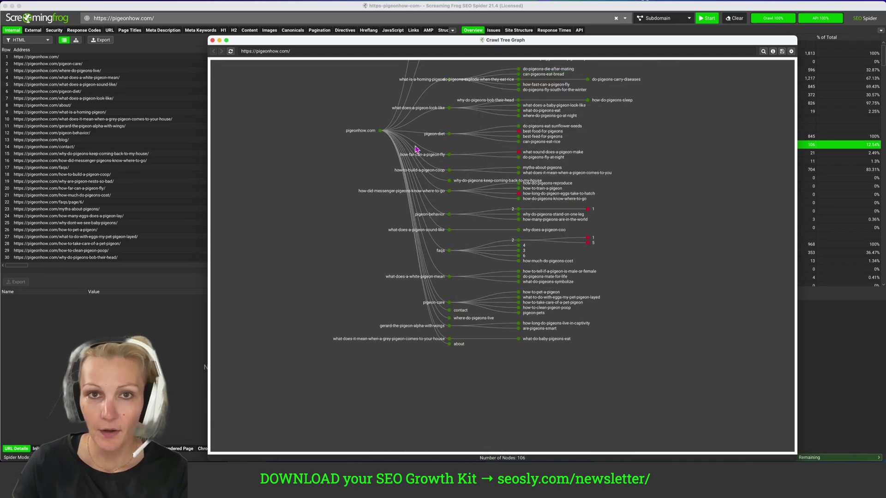
pyautogui.scroll(2, 311, 243)
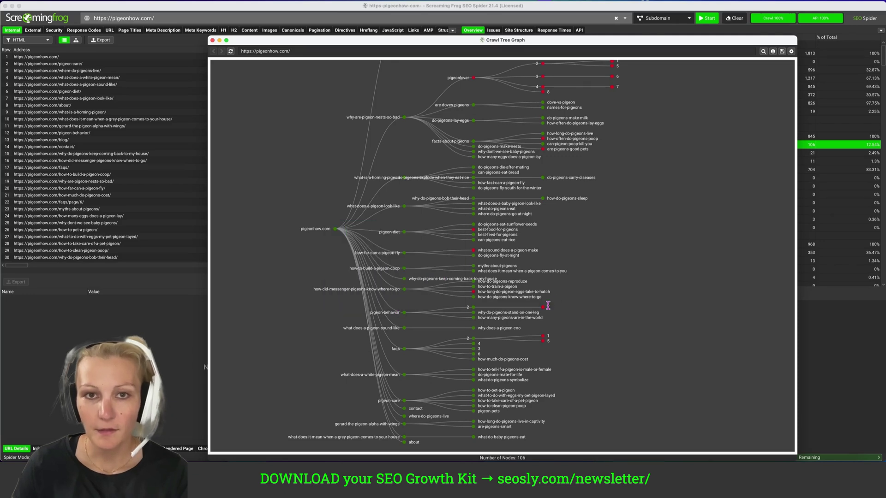
pyautogui.moveTo(468, 307)
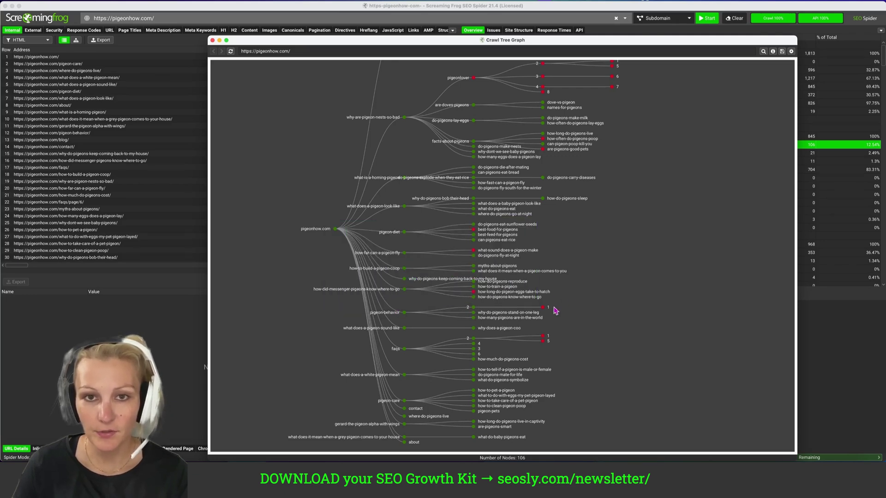
pyautogui.moveTo(544, 307)
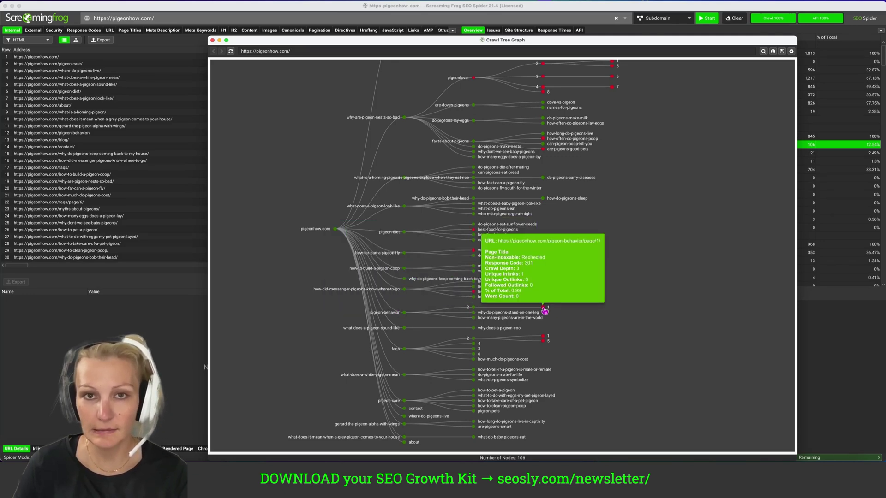
pyautogui.scroll(3, 533, 311)
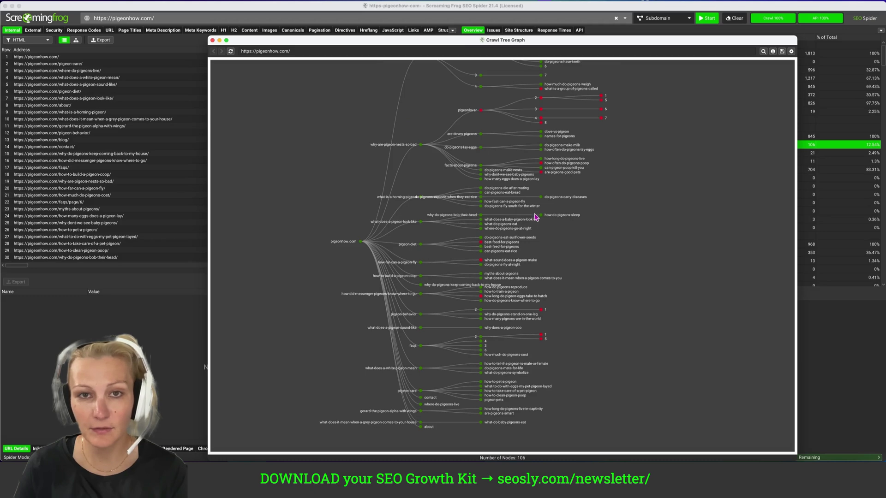
pyautogui.moveTo(533, 325)
pyautogui.mouseDown()
pyautogui.moveTo(518, 282)
pyautogui.moveTo(517, 291)
pyautogui.mouseUp()
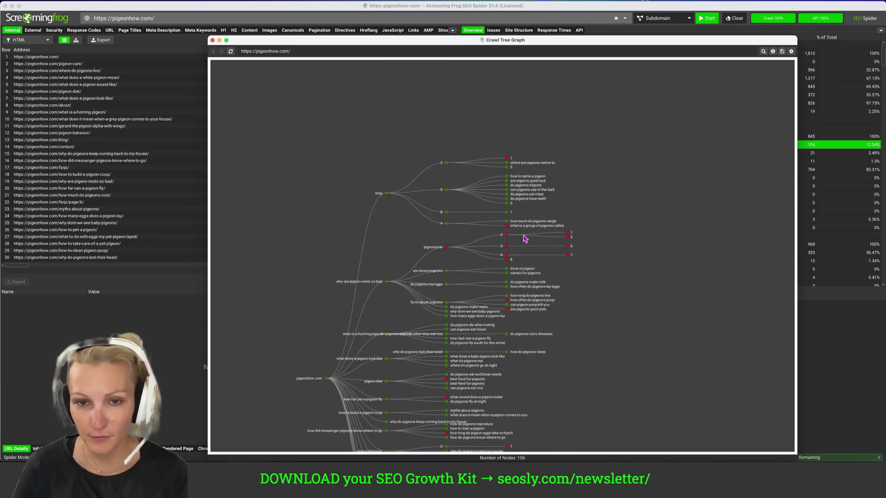
pyautogui.moveTo(451, 372); pyautogui.dragTo(472, 215)
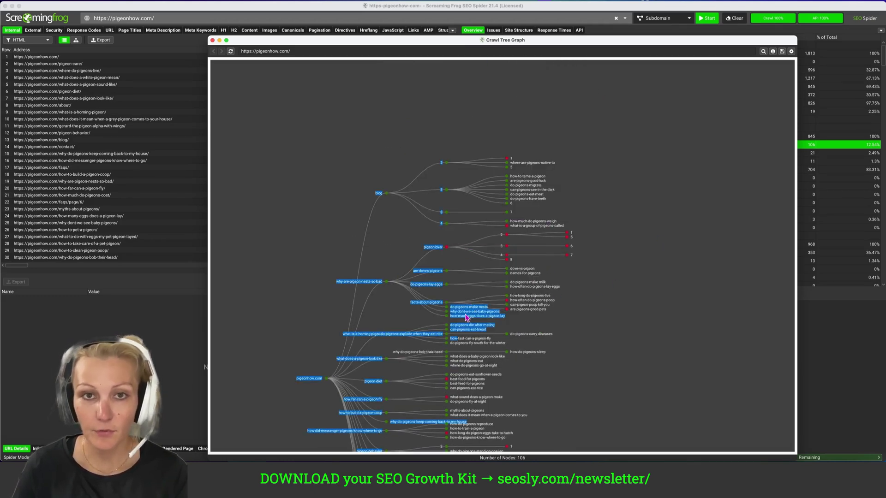
pyautogui.scroll(2, 468, 317)
pyautogui.scroll(2, 443, 291)
pyautogui.scroll(2, 420, 244)
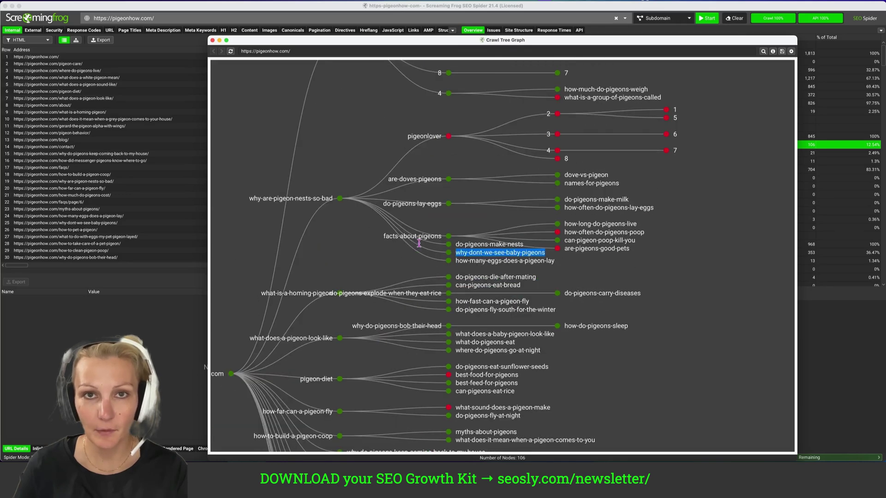
pyautogui.scroll(-3, 419, 243)
pyautogui.scroll(-3, 442, 246)
pyautogui.scroll(-2, 458, 247)
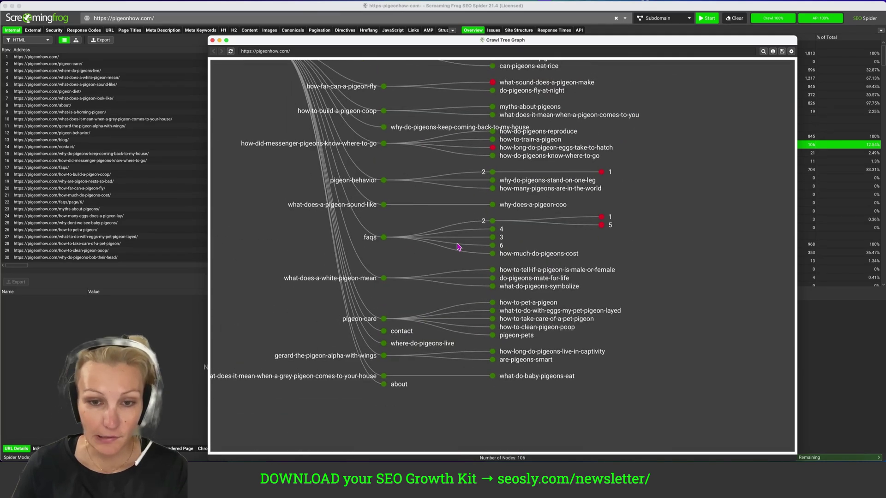
pyautogui.scroll(3, 459, 246)
pyautogui.scroll(3, 512, 277)
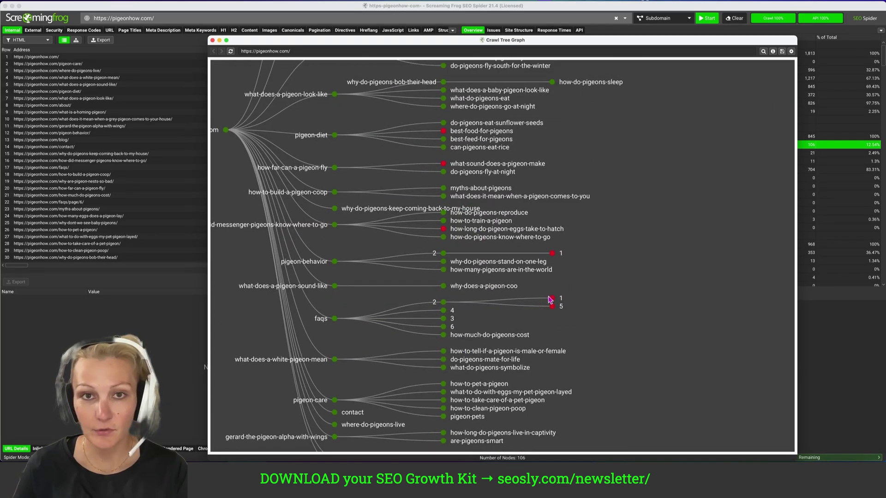
pyautogui.scroll(-3, 550, 300)
pyautogui.scroll(-3, 547, 277)
pyautogui.scroll(-2, 542, 243)
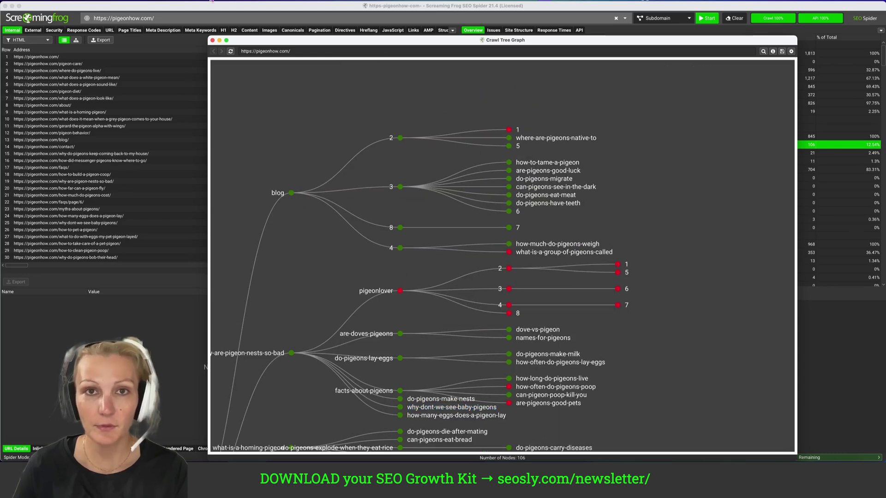
# Close the crawl tree graph and bring up the directory tree graph in a repositioned, enlarged window
pyautogui.click(214, 41)
pyautogui.click(291, 6)
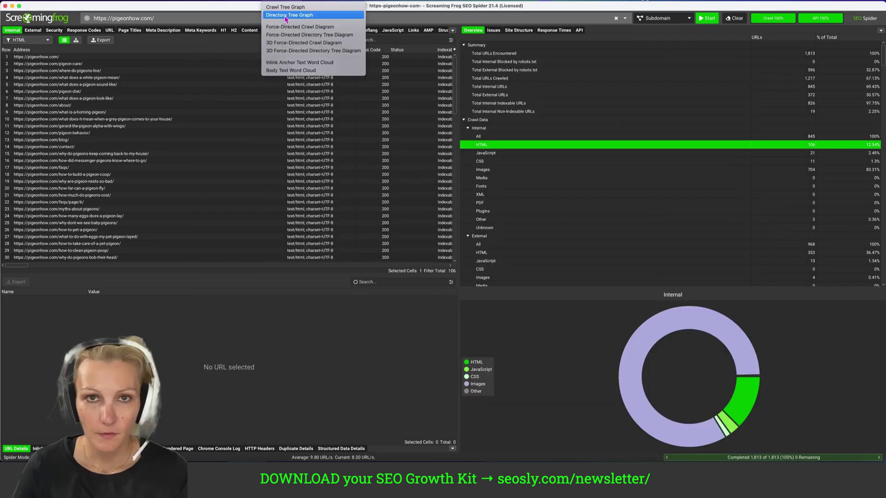
pyautogui.click(290, 15)
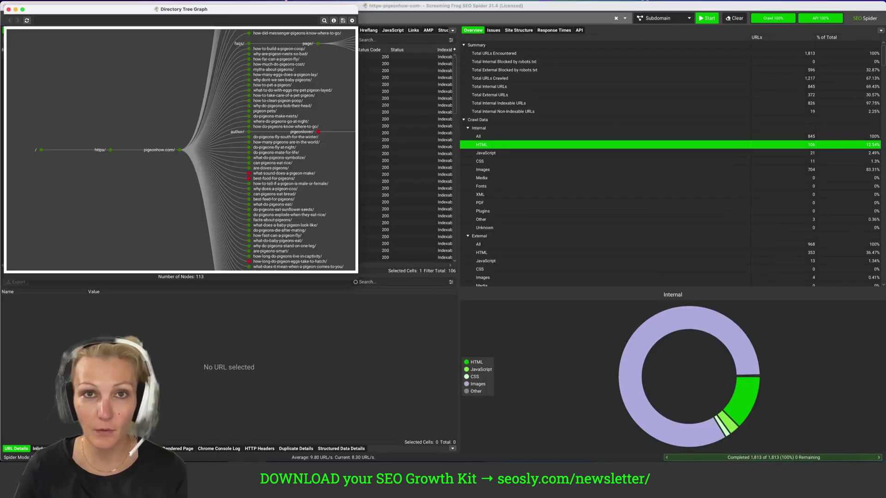
pyautogui.moveTo(284, 9); pyautogui.dragTo(467, 34)
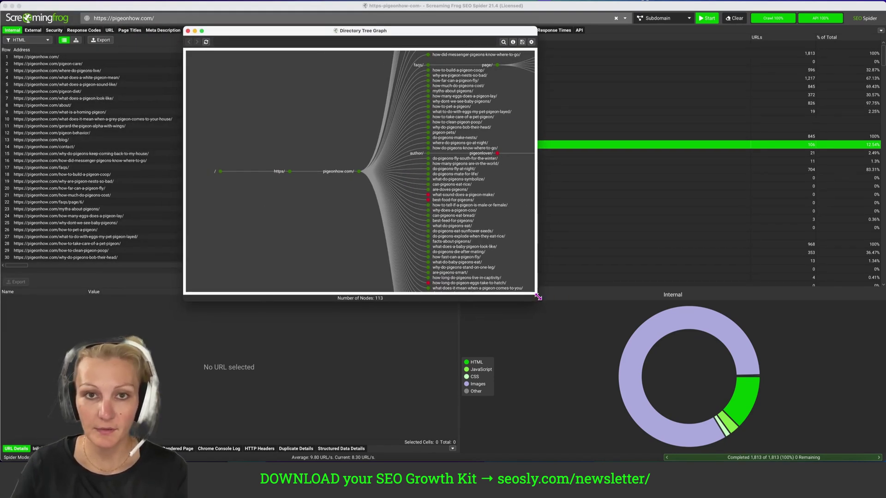
pyautogui.moveTo(539, 296); pyautogui.dragTo(778, 457)
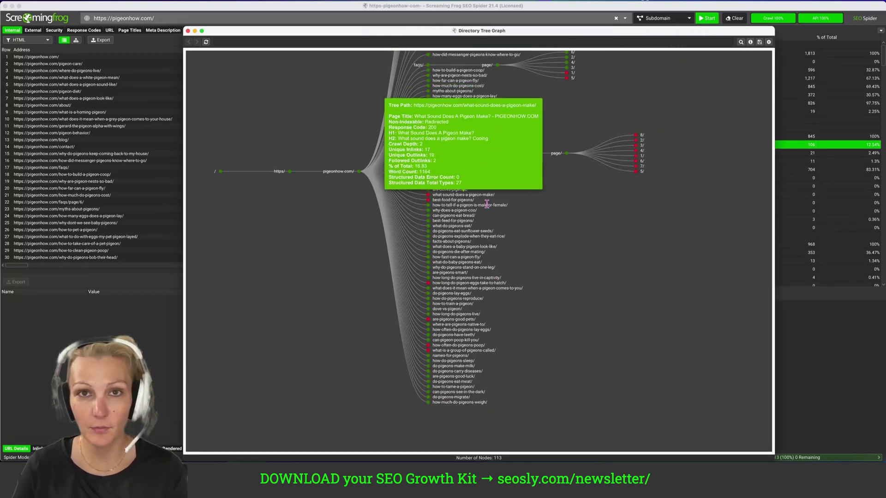
# Pan through the directory tree's upper directories and lower pages, then close the graph
pyautogui.moveTo(574, 222); pyautogui.dragTo(575, 360)
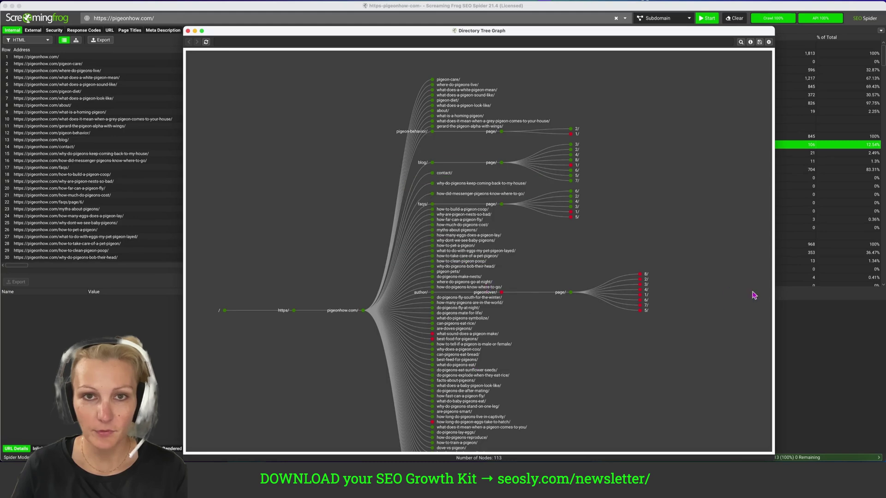
pyautogui.moveTo(594, 368); pyautogui.dragTo(590, 416)
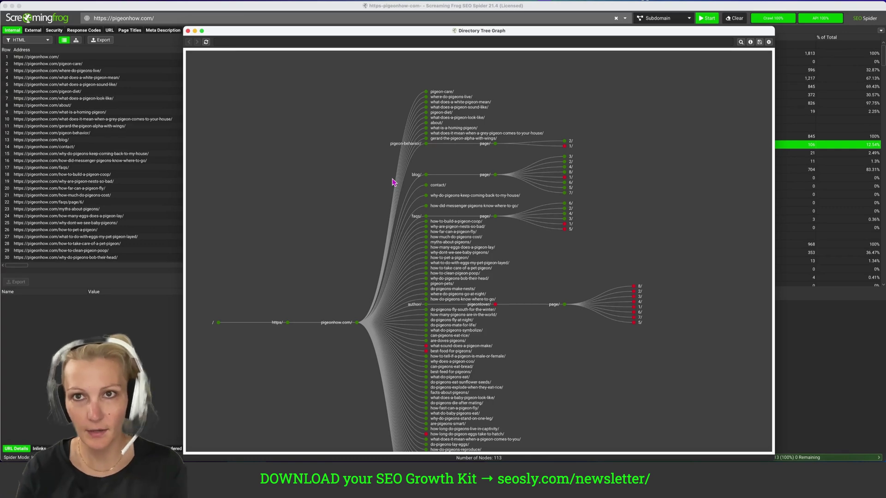
pyautogui.moveTo(592, 388)
pyautogui.mouseDown()
pyautogui.moveTo(571, 201)
pyautogui.moveTo(592, 420)
pyautogui.mouseUp()
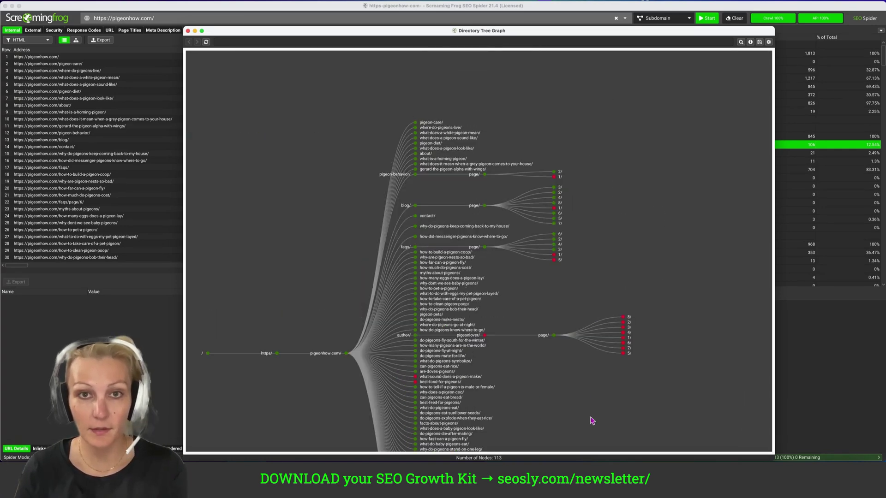
pyautogui.moveTo(610, 293); pyautogui.dragTo(595, 178)
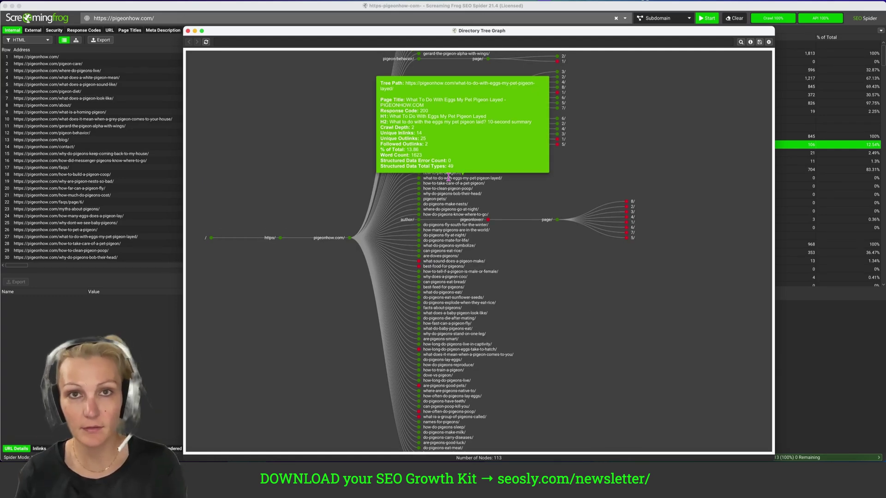
pyautogui.moveTo(534, 177); pyautogui.dragTo(524, 306)
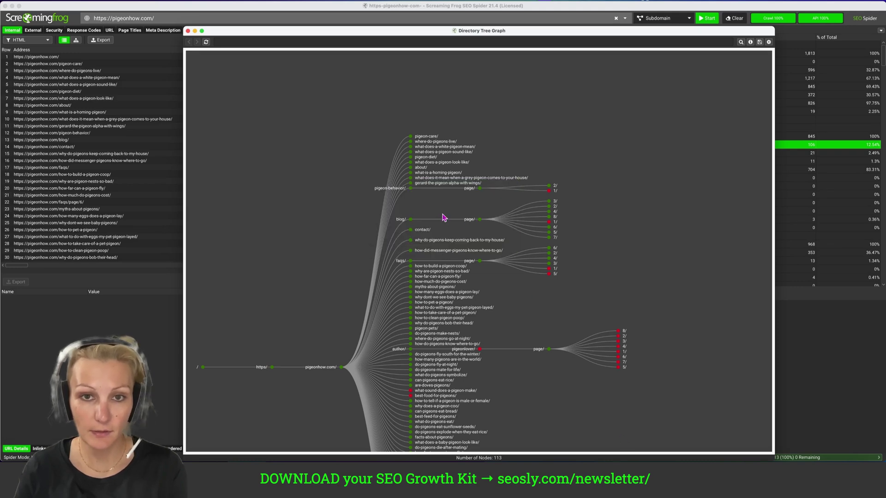
pyautogui.moveTo(602, 315); pyautogui.dragTo(594, 114)
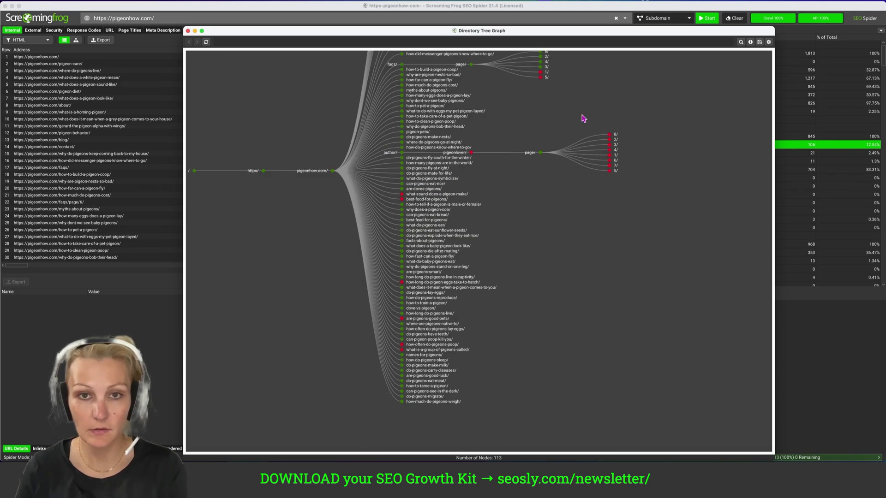
pyautogui.click(189, 31)
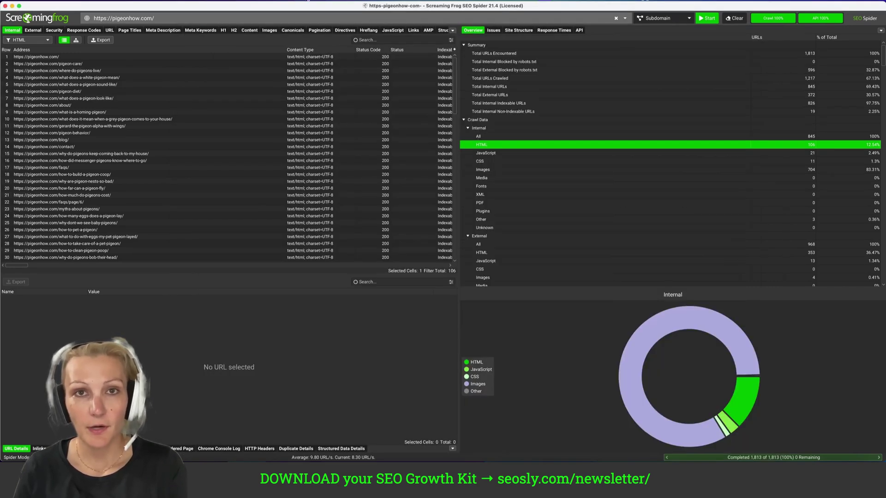
# Bring up the force-directed crawl diagram of pigeonhow.com in an enlarged window
pyautogui.click(306, 2)
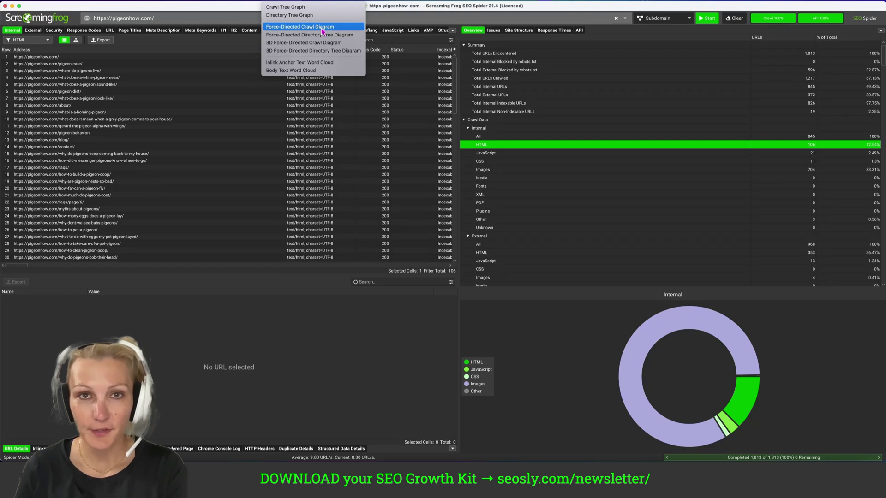
pyautogui.click(300, 26)
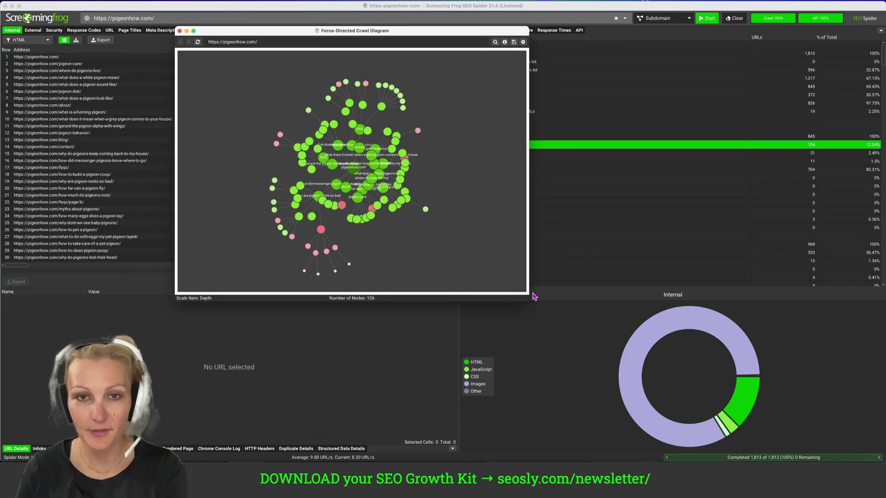
pyautogui.moveTo(529, 297); pyautogui.dragTo(753, 421)
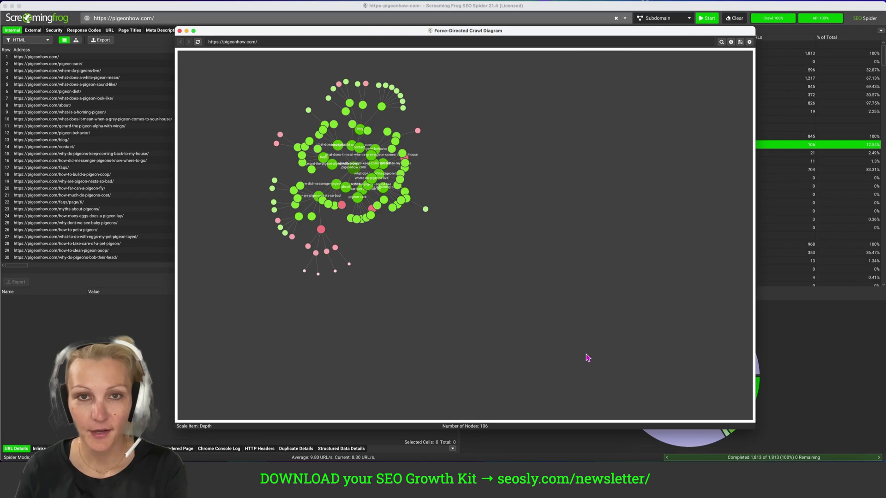
pyautogui.moveTo(429, 180); pyautogui.dragTo(495, 236)
pyautogui.scroll(2, 495, 237)
pyautogui.scroll(2, 496, 236)
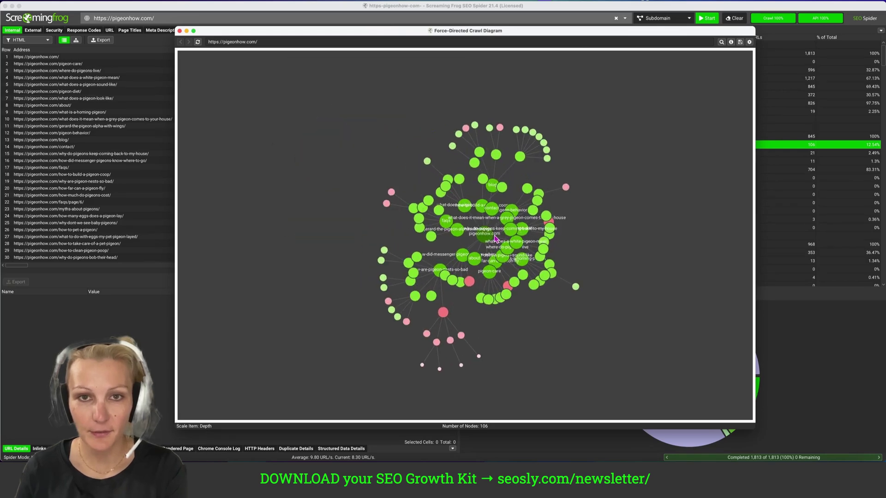
pyautogui.scroll(2, 496, 237)
pyautogui.scroll(3, 554, 214)
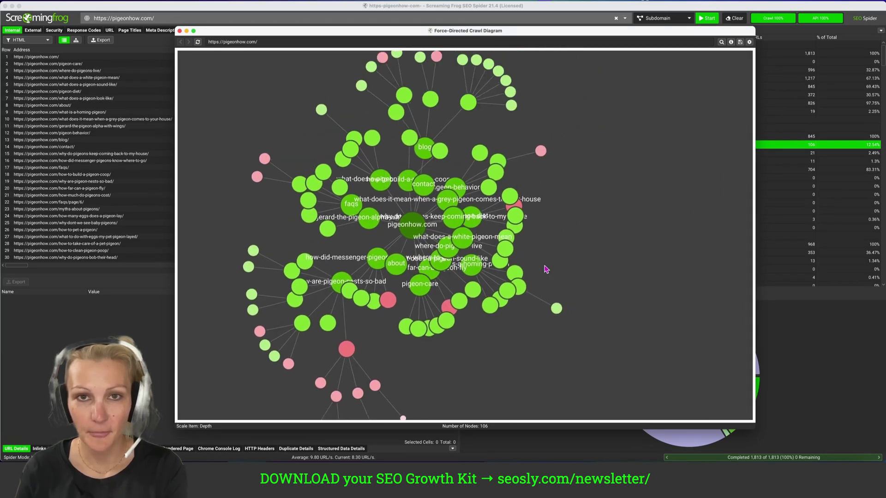
# Rearrange the what-does-a-white-pigeon-mean node, pan to the lower pink nodes, then close the diagram
pyautogui.moveTo(616, 197); pyautogui.dragTo(372, 240)
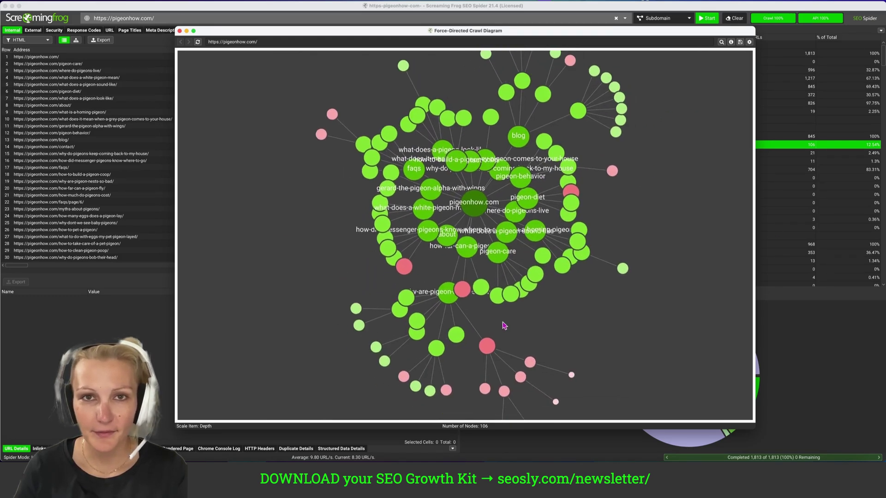
pyautogui.moveTo(630, 27); pyautogui.dragTo(631, 1)
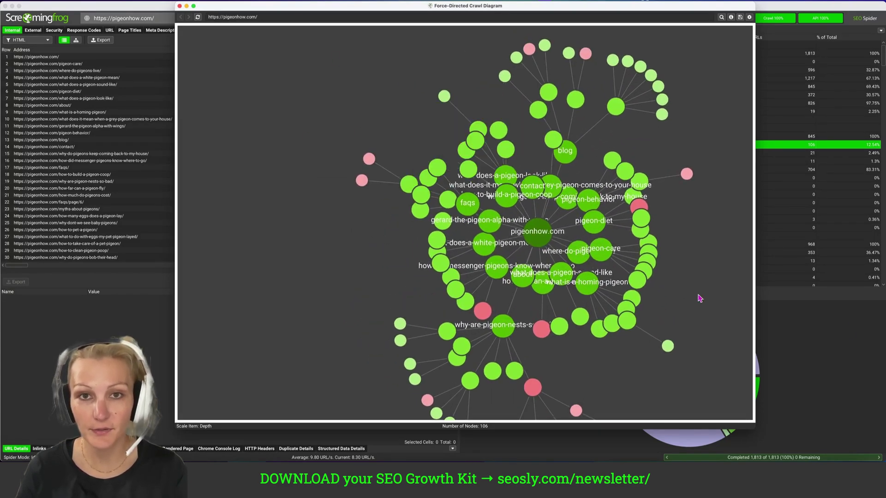
pyautogui.scroll(3, 537, 231)
pyautogui.scroll(4, 537, 232)
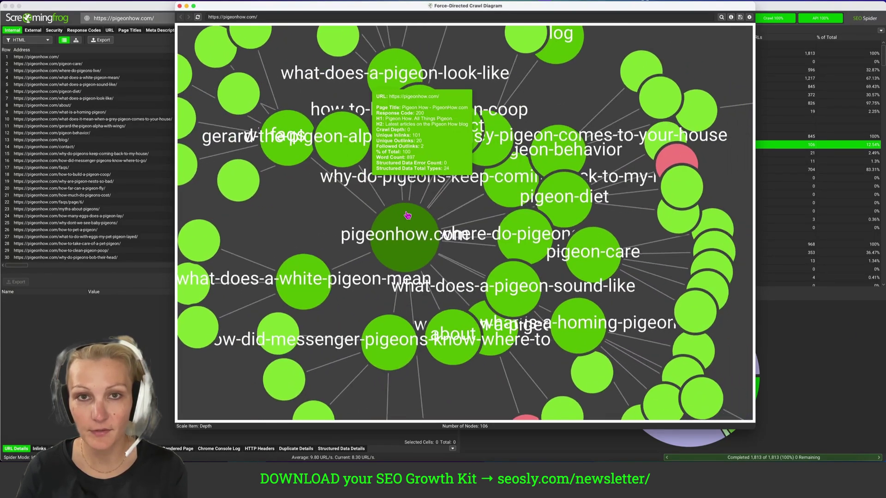
pyautogui.scroll(-3, 408, 216)
pyautogui.scroll(-2, 484, 173)
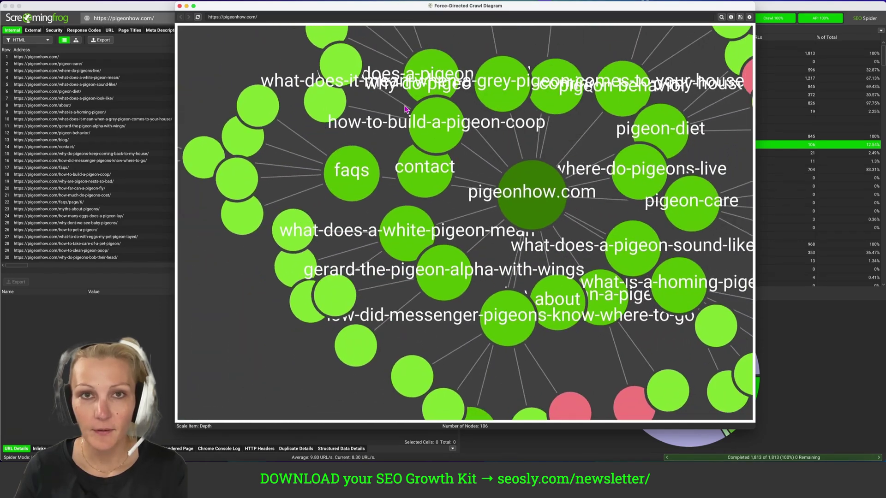
pyautogui.scroll(-3, 405, 109)
pyautogui.moveTo(485, 173); pyautogui.dragTo(416, 104)
pyautogui.moveTo(402, 277); pyautogui.dragTo(428, 226)
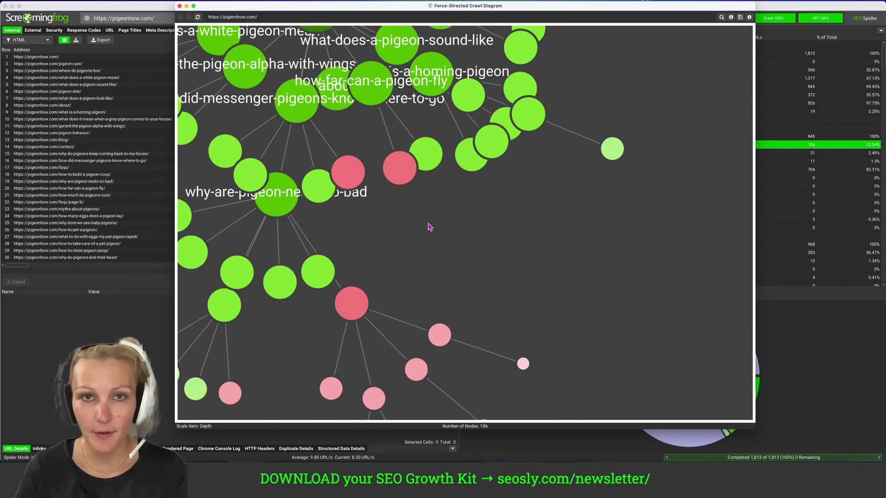
pyautogui.scroll(-4, 428, 226)
pyautogui.scroll(-4, 428, 226)
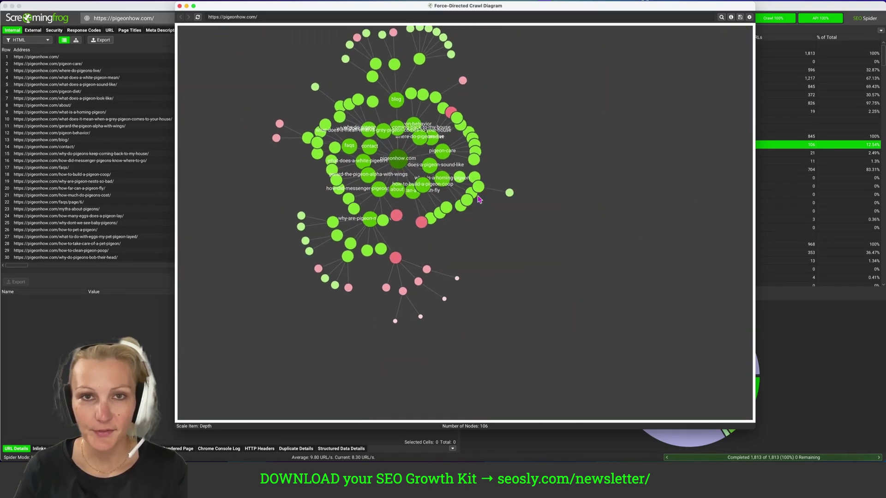
pyautogui.click(179, 7)
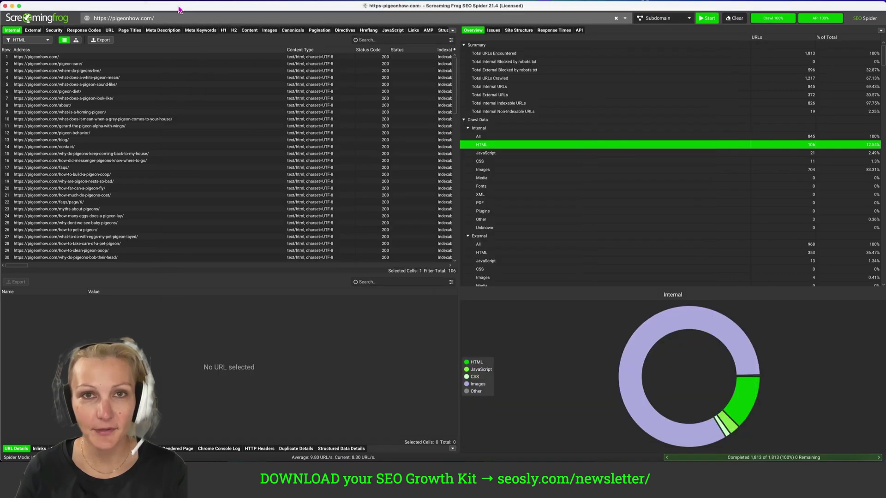
pyautogui.click(303, 3)
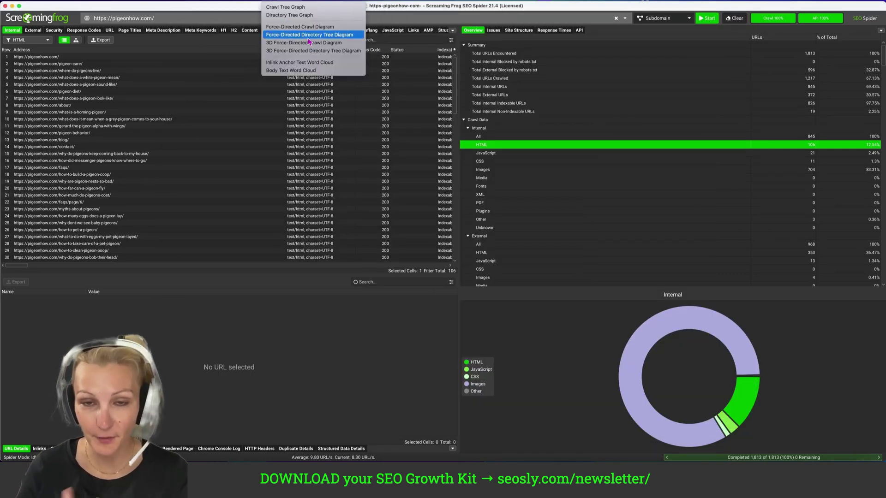
pyautogui.click(309, 35)
pyautogui.moveTo(219, 11); pyautogui.dragTo(452, 42)
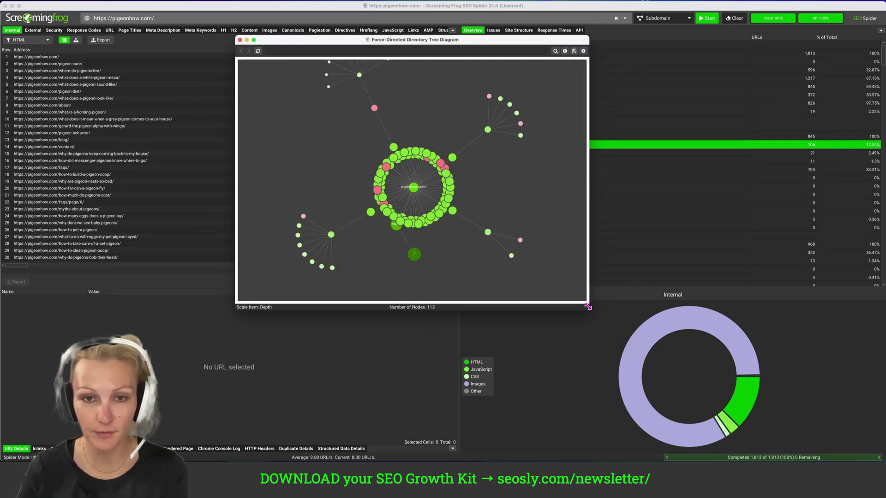
pyautogui.moveTo(588, 306); pyautogui.dragTo(850, 435)
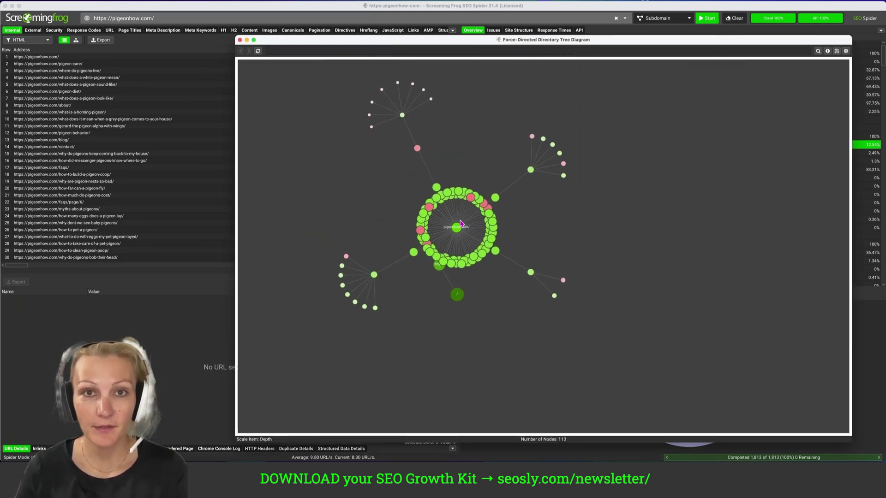
pyautogui.moveTo(415, 182); pyautogui.dragTo(458, 255)
pyautogui.scroll(3, 459, 255)
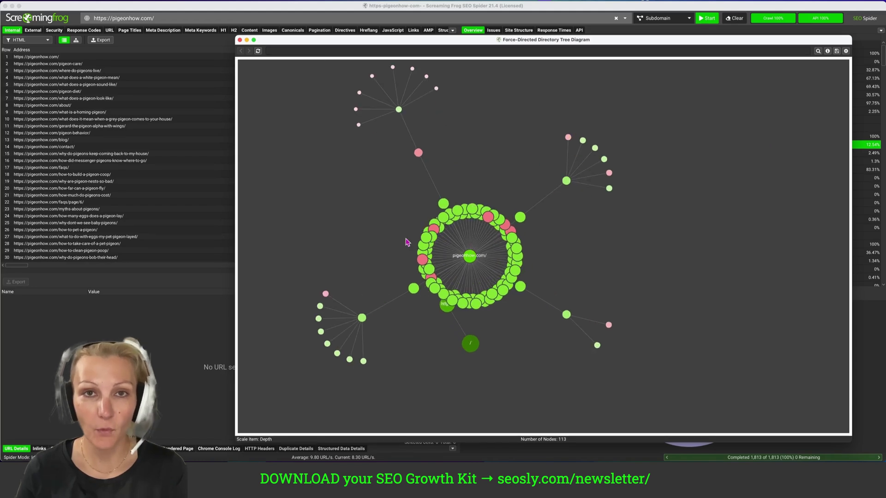
pyautogui.scroll(3, 484, 256)
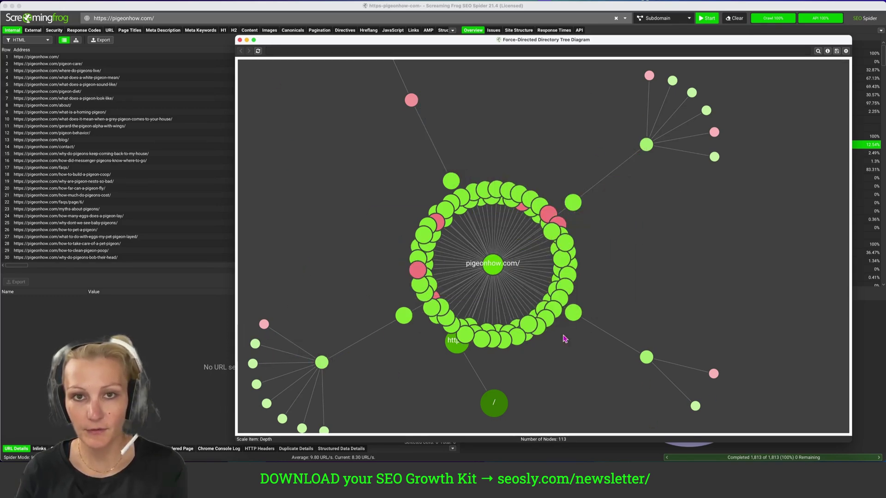
pyautogui.click(239, 41)
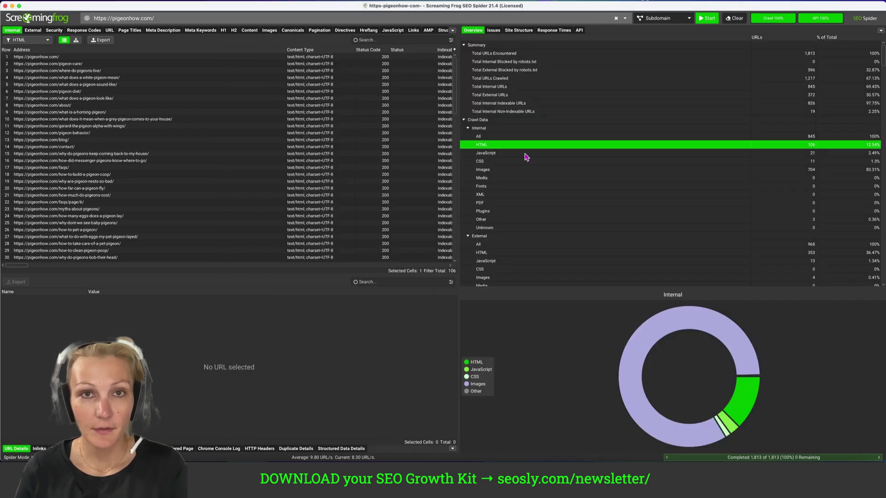
# Show the Visualisations list with the 3D force-directed diagram options
pyautogui.click(318, 2)
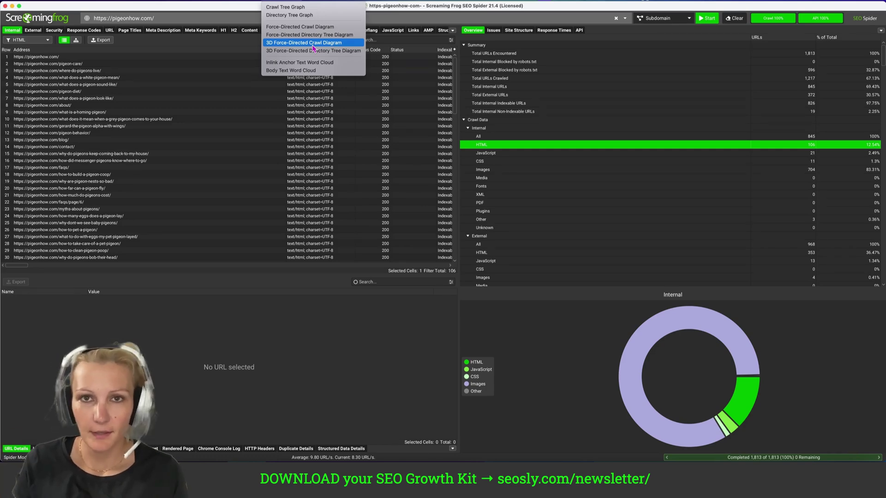
# Launch the 3D force-directed crawl diagram in Chrome and rotate it around the homepage node
pyautogui.click(313, 43)
pyautogui.click(317, 16)
pyautogui.click(313, 43)
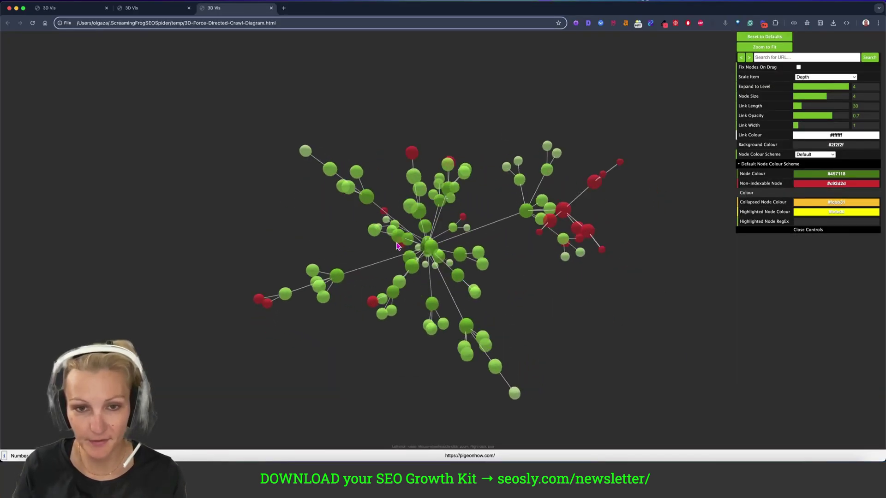
pyautogui.moveTo(398, 246); pyautogui.dragTo(380, 240)
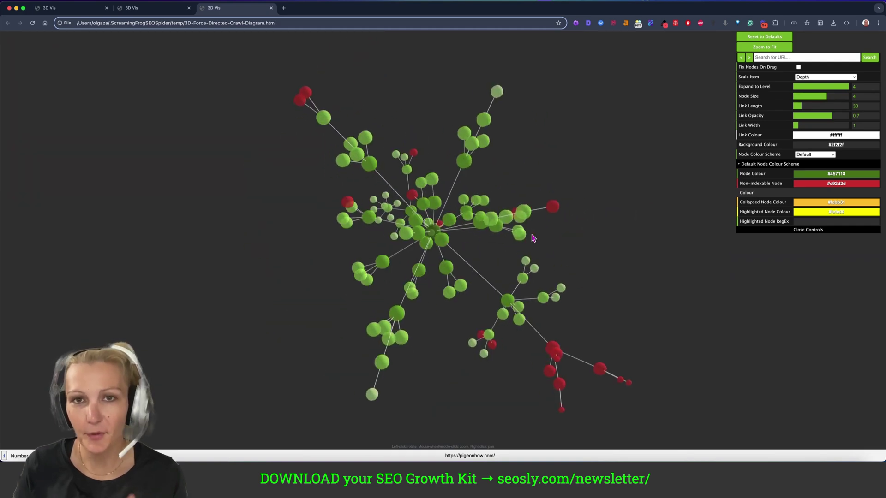
pyautogui.scroll(5, 533, 238)
pyautogui.scroll(-8, 529, 277)
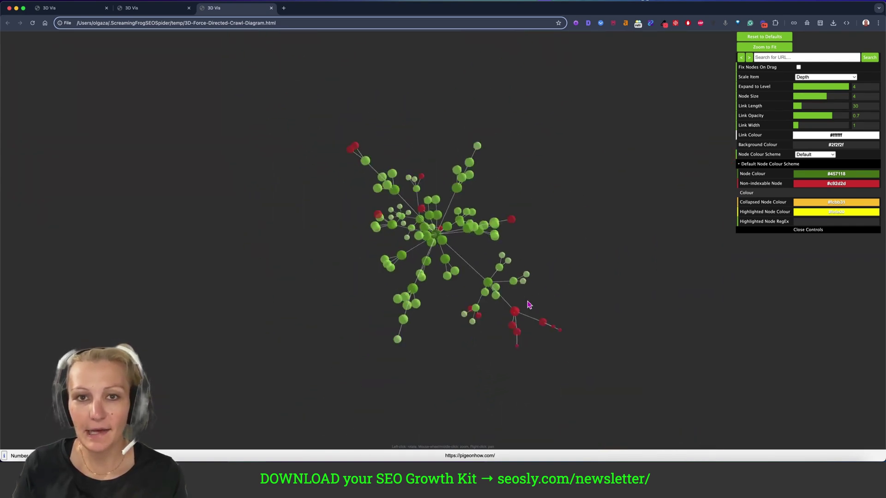
pyautogui.scroll(-3, 528, 304)
pyautogui.moveTo(534, 256)
pyautogui.mouseDown()
pyautogui.moveTo(615, 334)
pyautogui.moveTo(325, 256)
pyautogui.mouseUp()
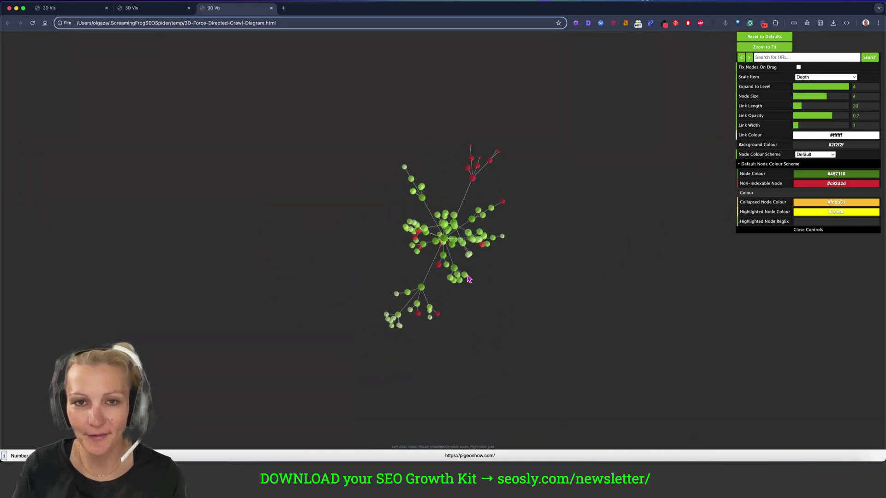
pyautogui.scroll(8, 456, 255)
pyautogui.scroll(-8, 456, 255)
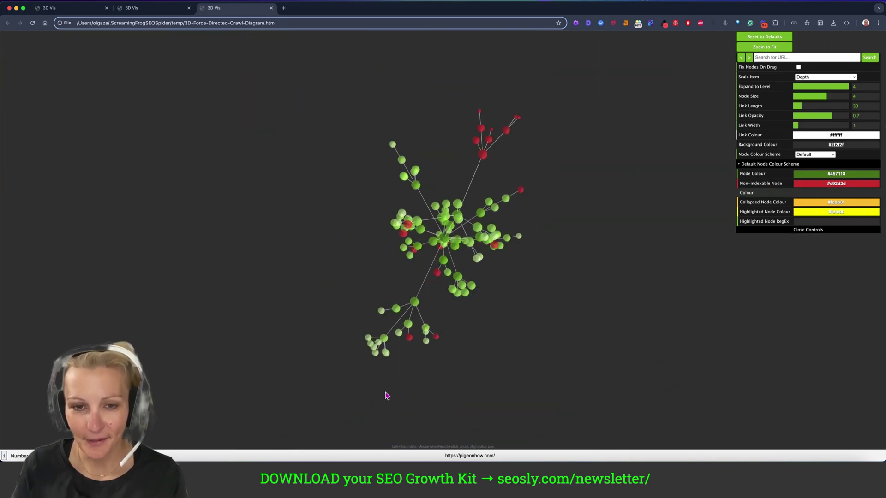
pyautogui.scroll(5, 391, 332)
pyautogui.scroll(5, 387, 277)
pyautogui.scroll(5, 346, 243)
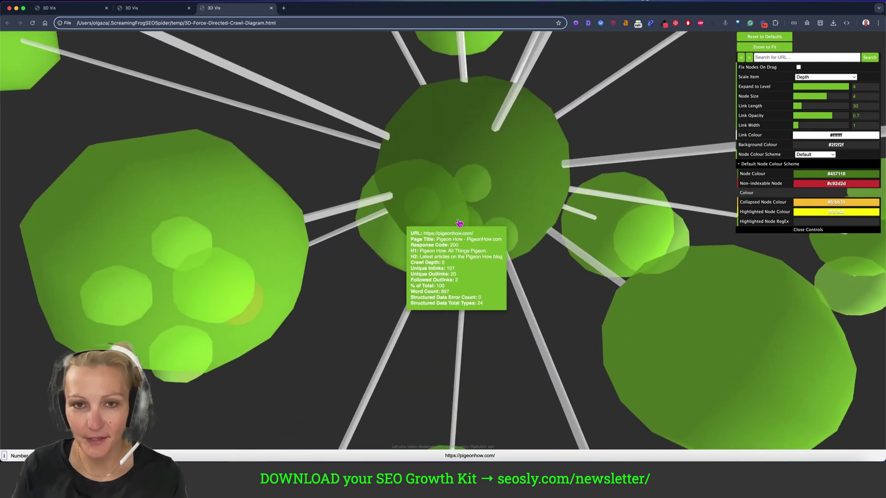
pyautogui.scroll(4, 287, 209)
pyautogui.scroll(-6, 287, 209)
pyautogui.moveTo(346, 221)
pyautogui.mouseDown()
pyautogui.moveTo(439, 239)
pyautogui.moveTo(166, 80)
pyautogui.moveTo(264, 339)
pyautogui.mouseUp()
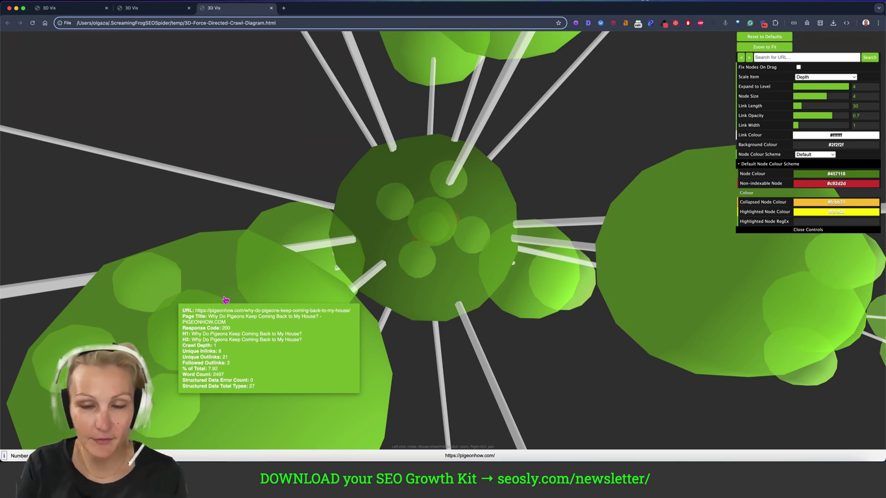
pyautogui.scroll(-8, 562, 248)
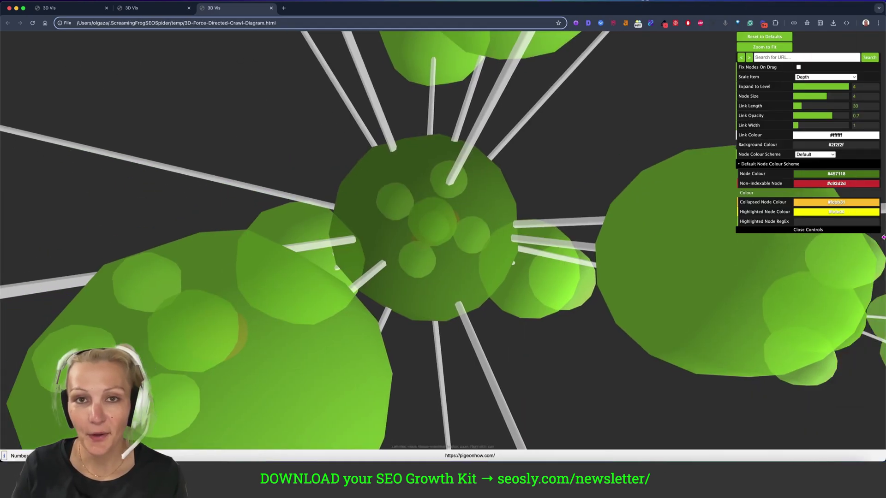
pyautogui.scroll(8, 517, 208)
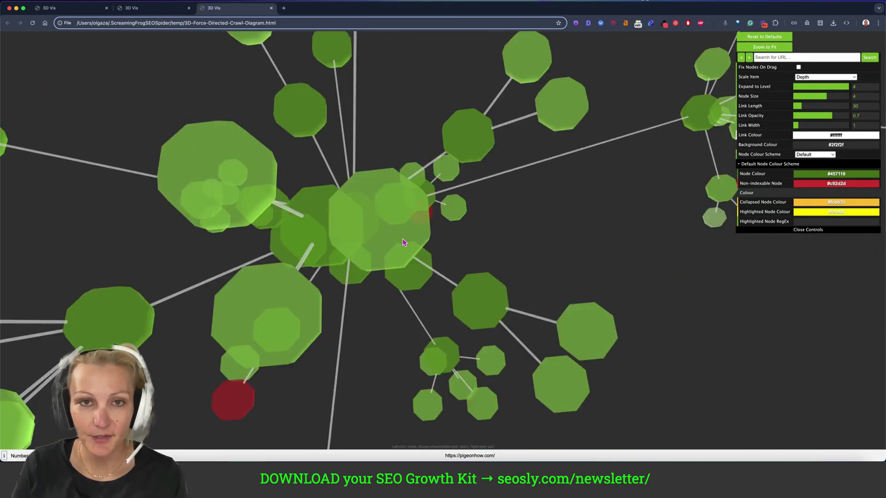
pyautogui.scroll(4, 516, 207)
pyautogui.moveTo(484, 249)
pyautogui.mouseDown()
pyautogui.moveTo(429, 319)
pyautogui.moveTo(291, 339)
pyautogui.moveTo(194, 214)
pyautogui.moveTo(305, 169)
pyautogui.moveTo(261, 252)
pyautogui.moveTo(471, 332)
pyautogui.moveTo(495, 141)
pyautogui.moveTo(457, 235)
pyautogui.moveTo(538, 400)
pyautogui.mouseUp()
pyautogui.scroll(-5, 538, 401)
pyautogui.scroll(-5, 588, 194)
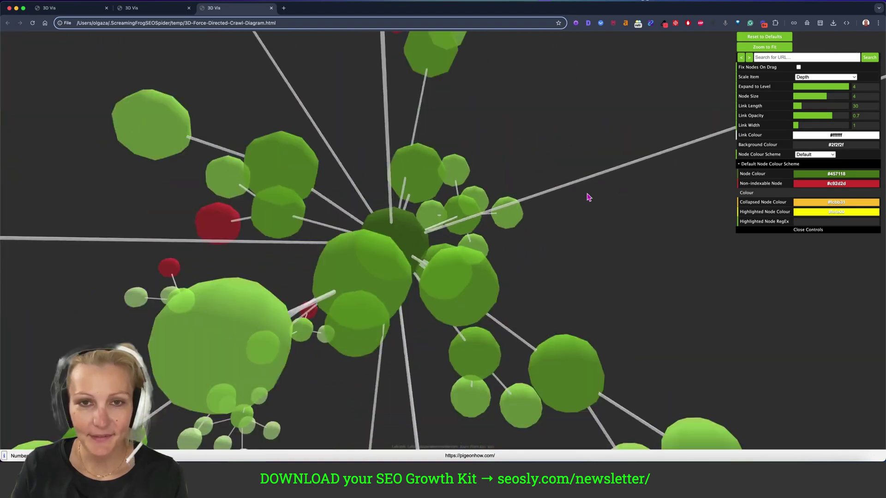
pyautogui.moveTo(588, 193)
pyautogui.mouseDown()
pyautogui.moveTo(277, 320)
pyautogui.moveTo(588, 287)
pyautogui.moveTo(294, 374)
pyautogui.moveTo(295, 228)
pyautogui.moveTo(283, 266)
pyautogui.moveTo(277, 253)
pyautogui.moveTo(325, 89)
pyautogui.mouseUp()
pyautogui.scroll(4, 326, 88)
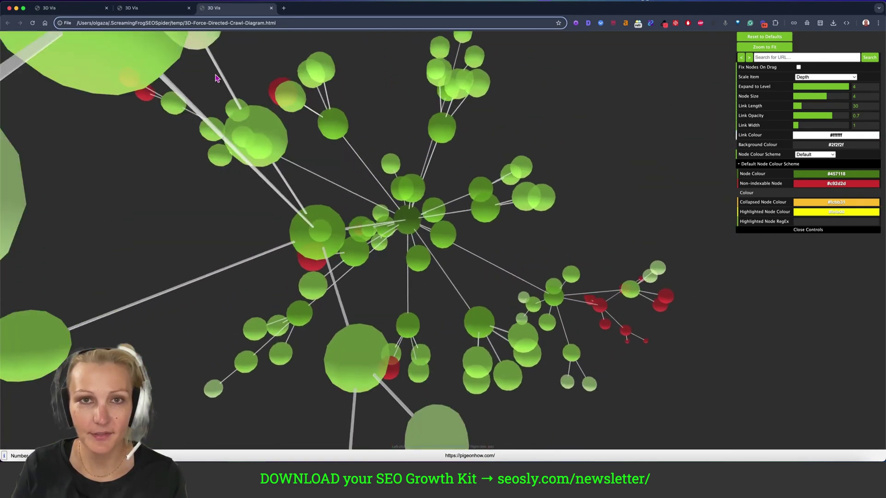
pyautogui.moveTo(215, 76)
pyautogui.mouseDown()
pyautogui.moveTo(379, 202)
pyautogui.moveTo(246, 66)
pyautogui.moveTo(387, 193)
pyautogui.mouseUp()
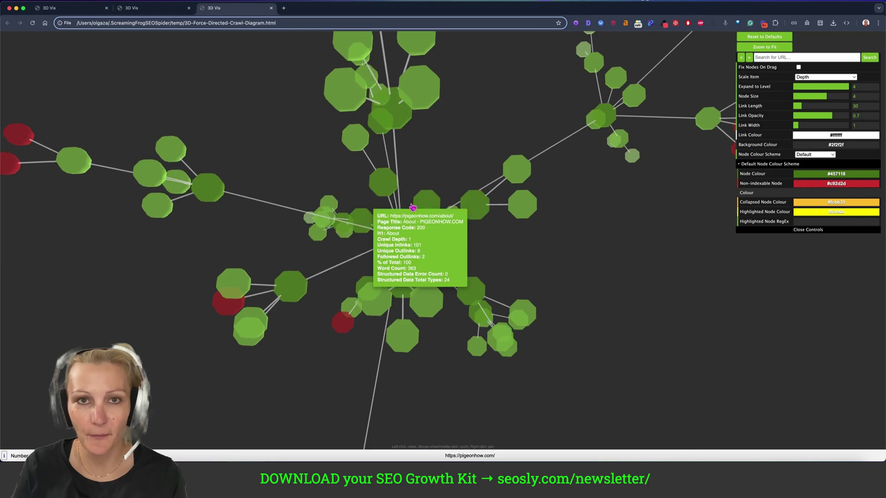
pyautogui.moveTo(232, 194); pyautogui.dragTo(533, 235)
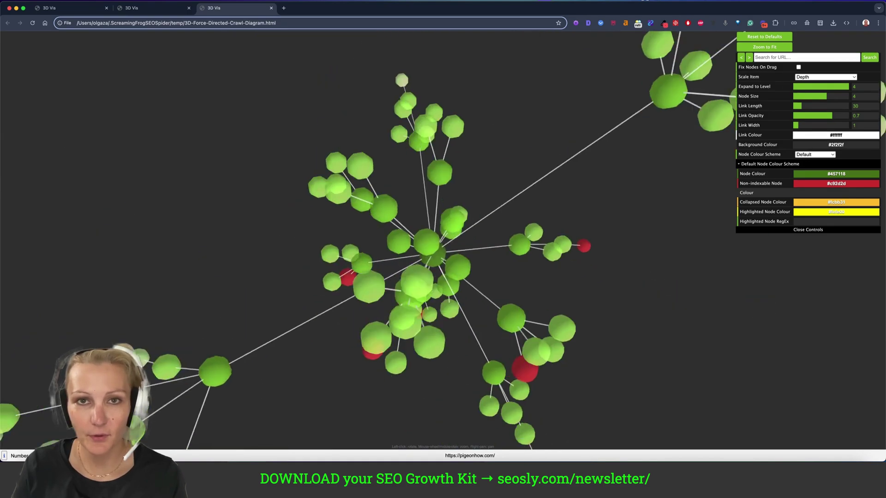
pyautogui.scroll(-4, 534, 236)
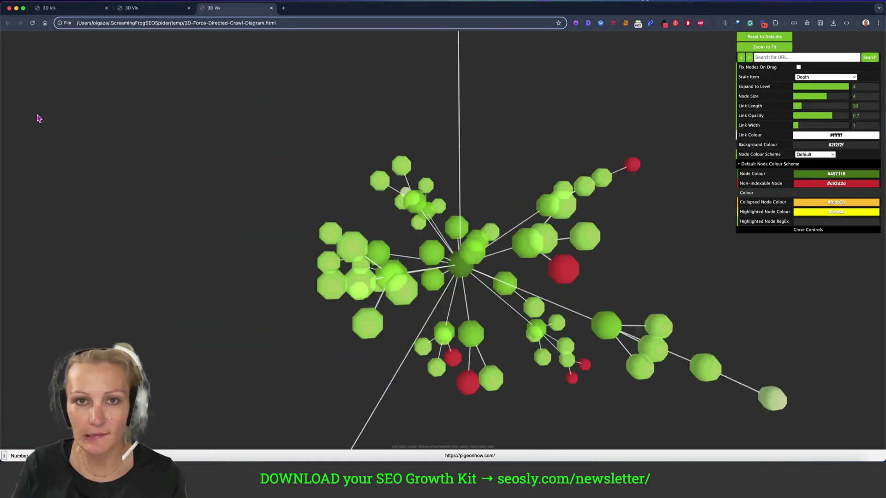
pyautogui.moveTo(443, 249); pyautogui.dragTo(485, 207)
pyautogui.scroll(4, 499, 202)
pyautogui.scroll(-8, 499, 203)
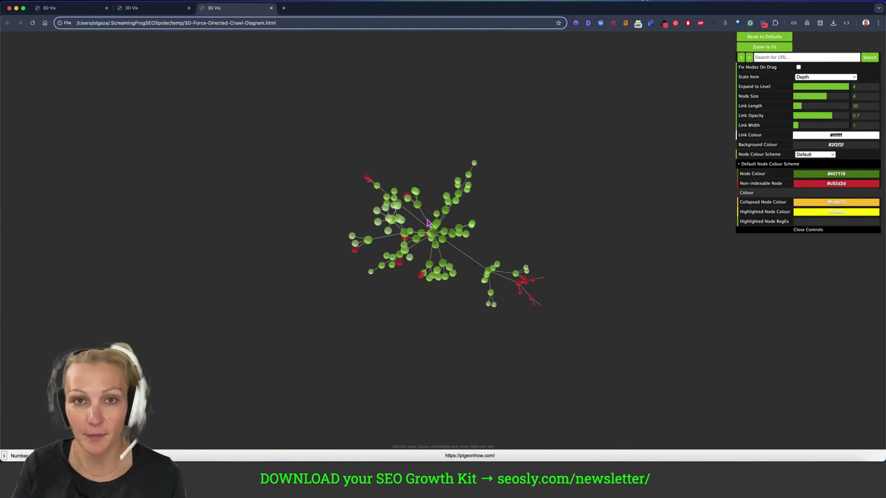
pyautogui.scroll(8, 458, 254)
pyautogui.scroll(-5, 442, 263)
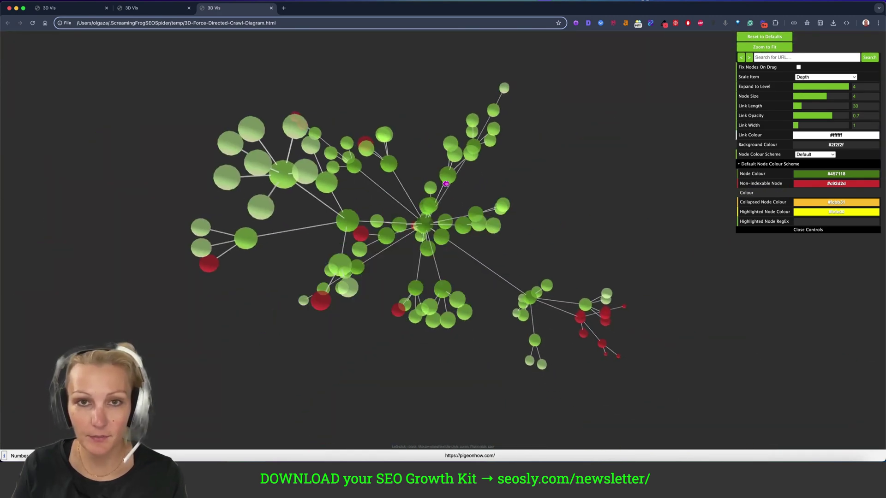
pyautogui.moveTo(446, 184)
pyautogui.mouseDown()
pyautogui.moveTo(254, 395)
pyautogui.moveTo(244, 379)
pyautogui.mouseUp()
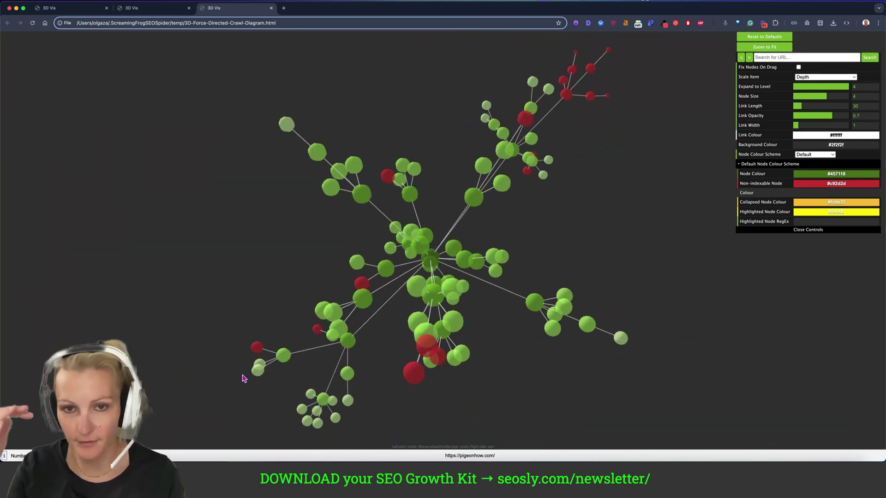
pyautogui.moveTo(637, 278)
pyautogui.mouseDown()
pyautogui.moveTo(701, 334)
pyautogui.moveTo(622, 183)
pyautogui.mouseUp()
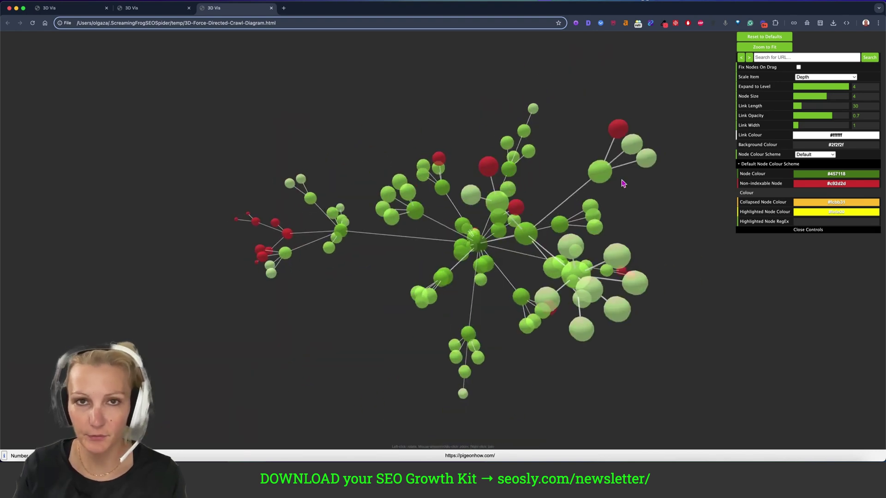
pyautogui.moveTo(656, 330)
pyautogui.mouseDown()
pyautogui.moveTo(618, 298)
pyautogui.moveTo(615, 259)
pyautogui.mouseUp()
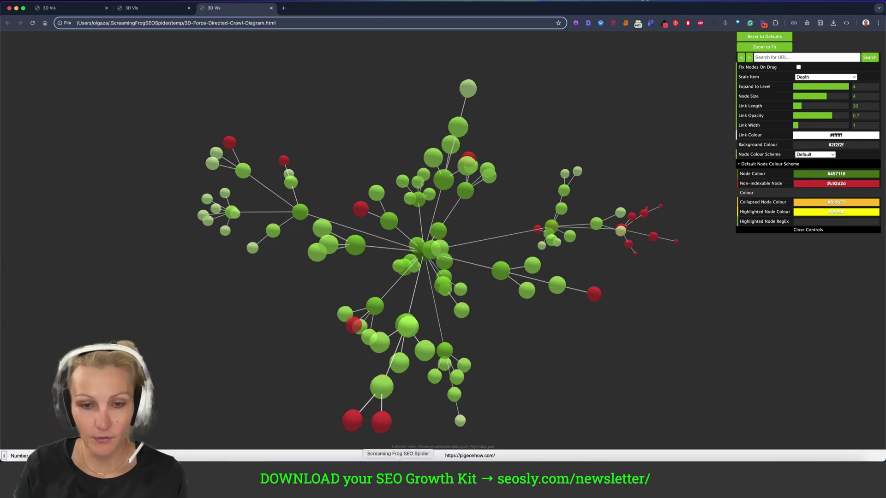
# From SEO Spider launch the 3D force-directed directory tree diagram and pull back to an overview of the cluster
pyautogui.press('super+Tab')
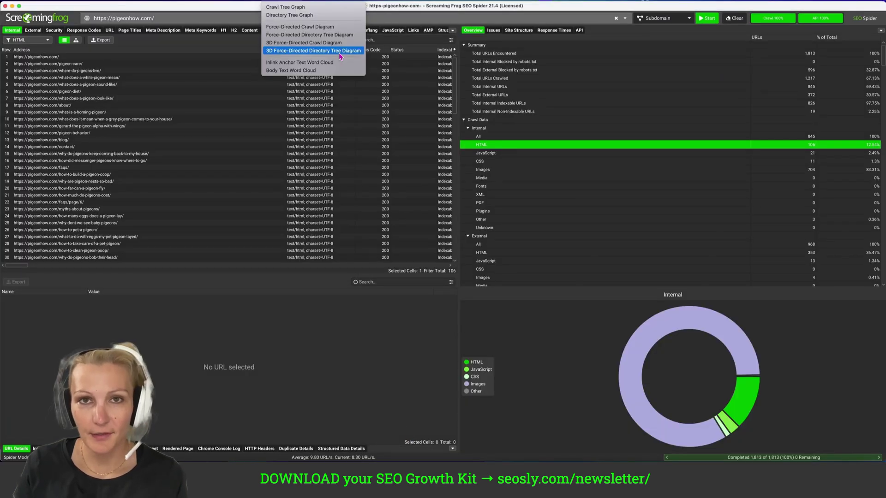
pyautogui.click(339, 52)
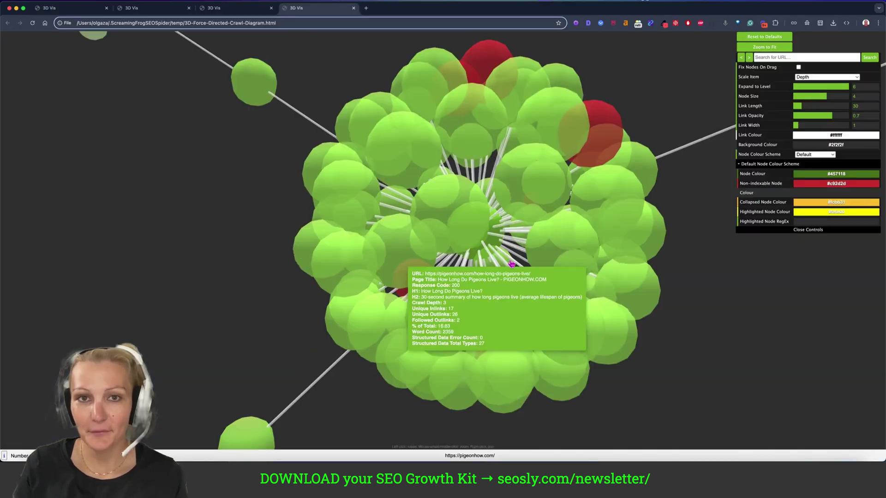
pyautogui.scroll(-3, 512, 264)
pyautogui.scroll(3, 542, 193)
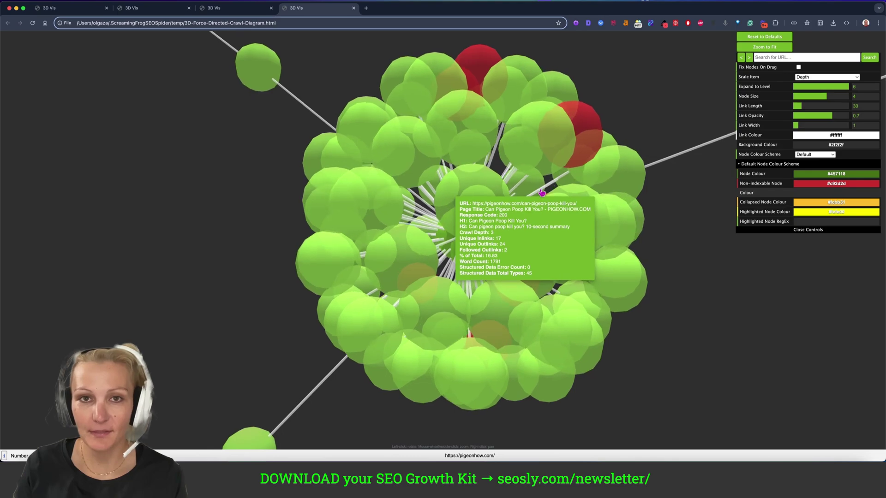
pyautogui.scroll(5, 541, 192)
pyautogui.scroll(5, 542, 192)
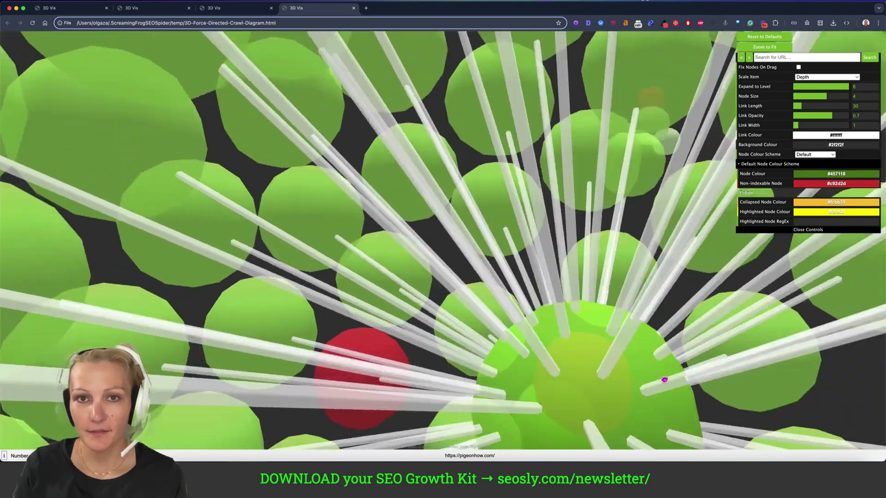
pyautogui.moveTo(663, 379); pyautogui.dragTo(609, 145)
pyautogui.scroll(-5, 484, 208)
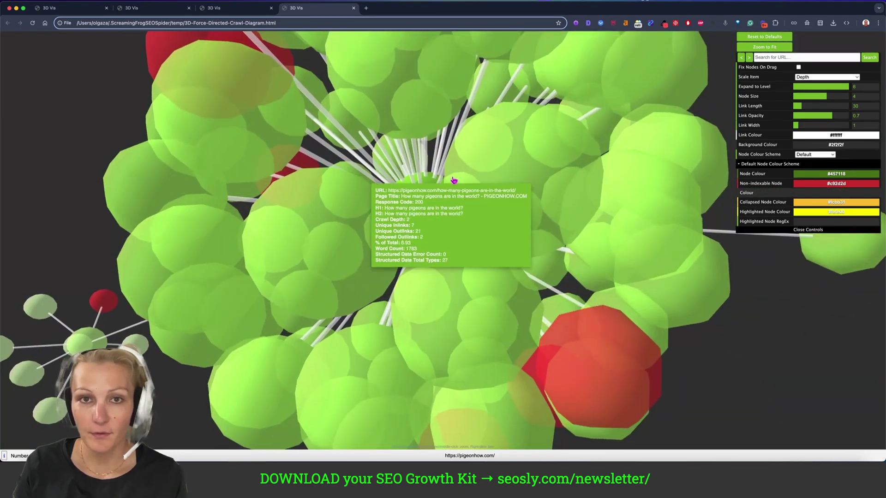
pyautogui.scroll(5, 453, 181)
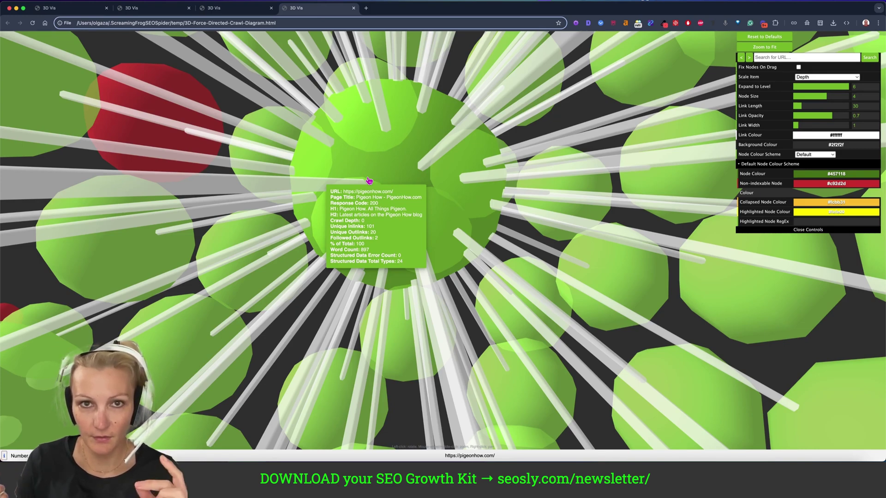
pyautogui.scroll(-5, 368, 180)
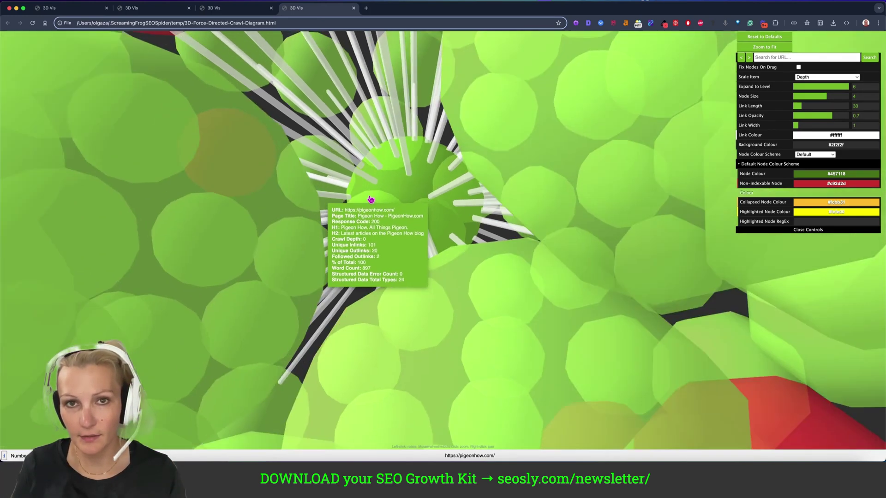
pyautogui.scroll(5, 369, 190)
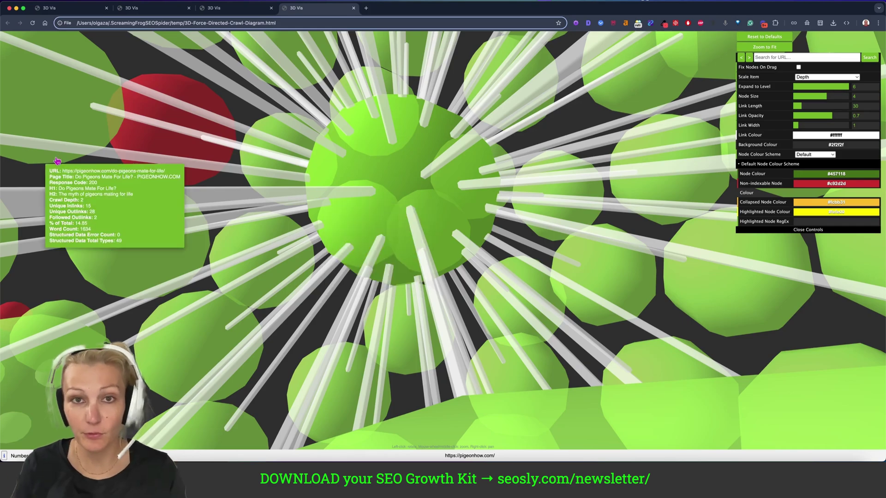
pyautogui.scroll(-8, 369, 199)
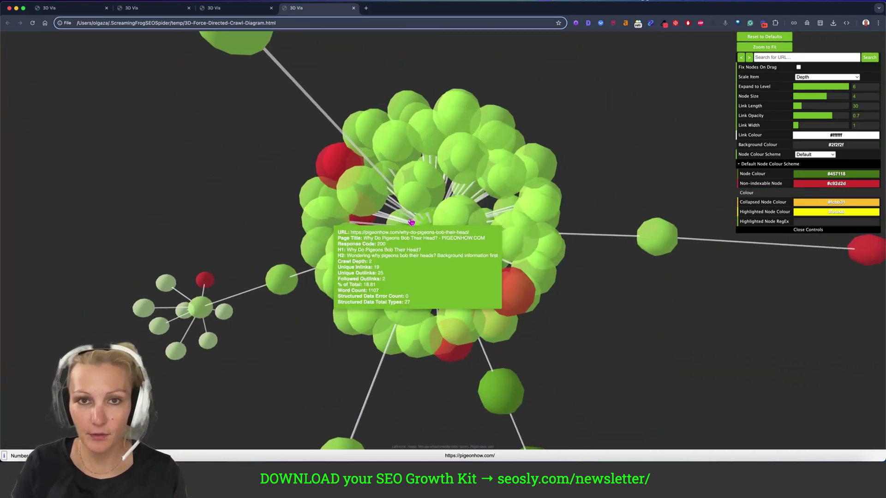
pyautogui.scroll(8, 416, 228)
pyautogui.scroll(4, 360, 256)
pyautogui.scroll(-10, 344, 266)
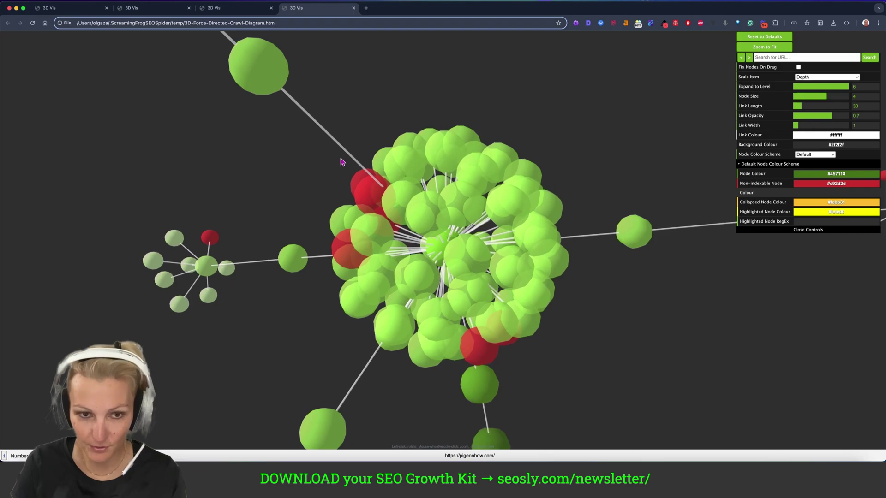
pyautogui.scroll(-3, 376, 185)
pyautogui.scroll(12, 376, 186)
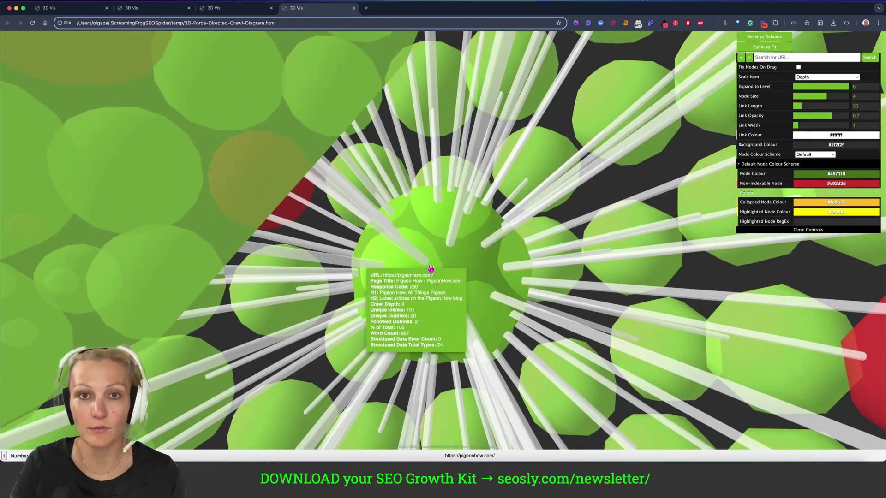
# Orbit the 3D cluster around the root hub, then switch back to the SEO Spider crawl overview
pyautogui.moveTo(415, 249); pyautogui.dragTo(562, 250)
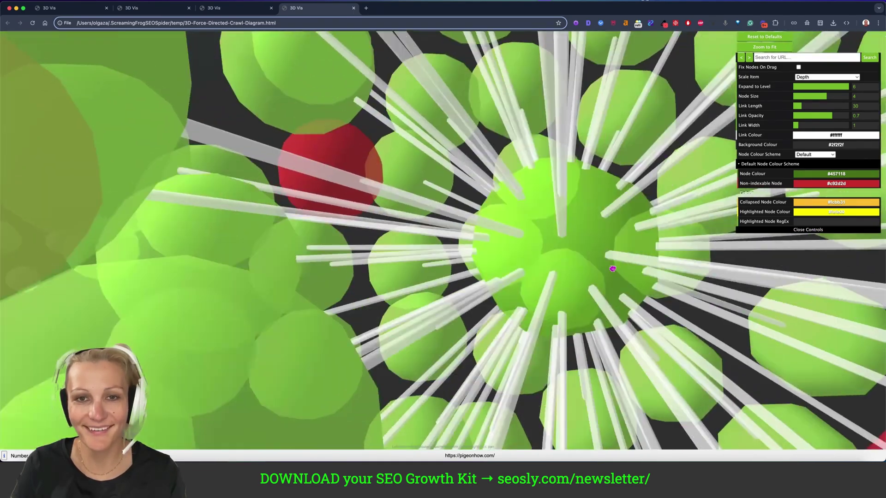
pyautogui.scroll(-10, 563, 251)
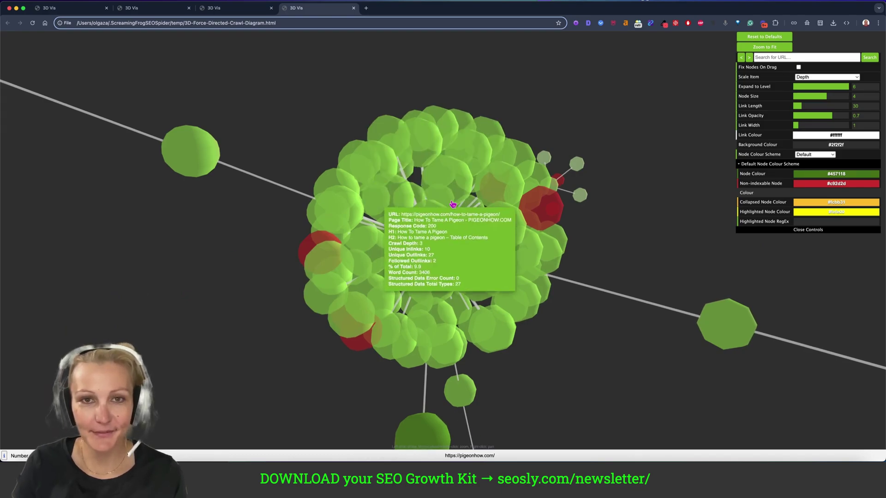
pyautogui.scroll(10, 452, 204)
pyautogui.moveTo(346, 228)
pyautogui.mouseDown()
pyautogui.moveTo(208, 270)
pyautogui.moveTo(775, 313)
pyautogui.mouseUp()
pyautogui.scroll(-5, 200, 276)
pyautogui.scroll(6, 200, 277)
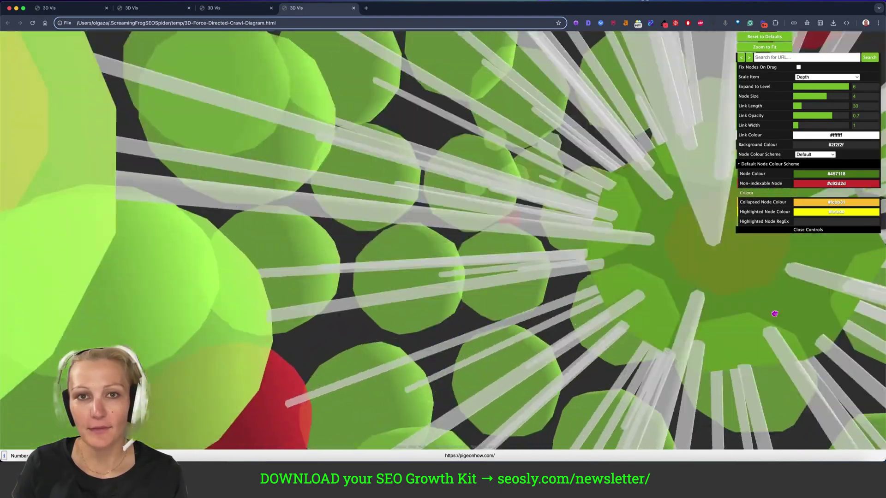
pyautogui.scroll(-8, 388, 276)
pyautogui.moveTo(367, 270); pyautogui.dragTo(401, 319)
pyautogui.scroll(-5, 476, 319)
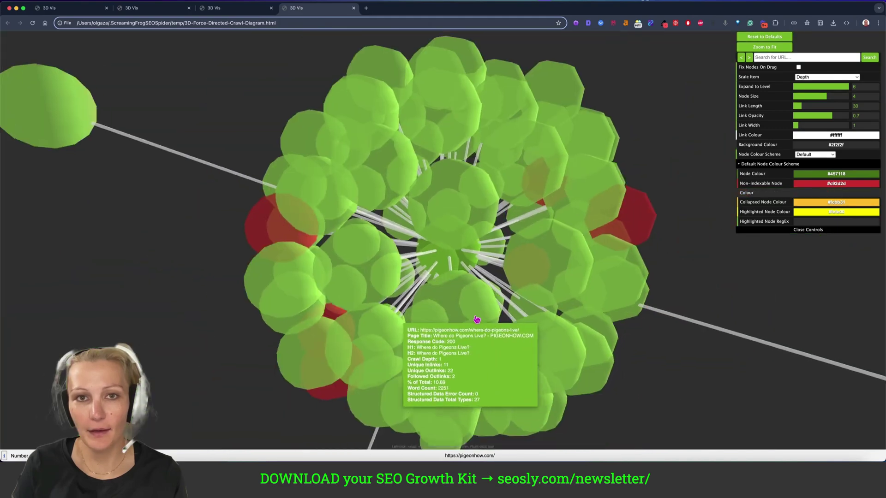
pyautogui.scroll(8, 476, 319)
pyautogui.scroll(3, 471, 318)
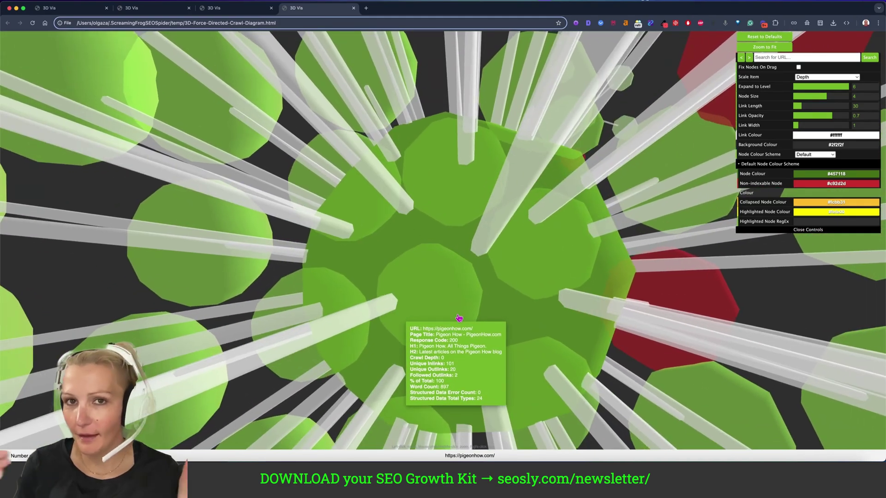
pyautogui.scroll(10, 458, 318)
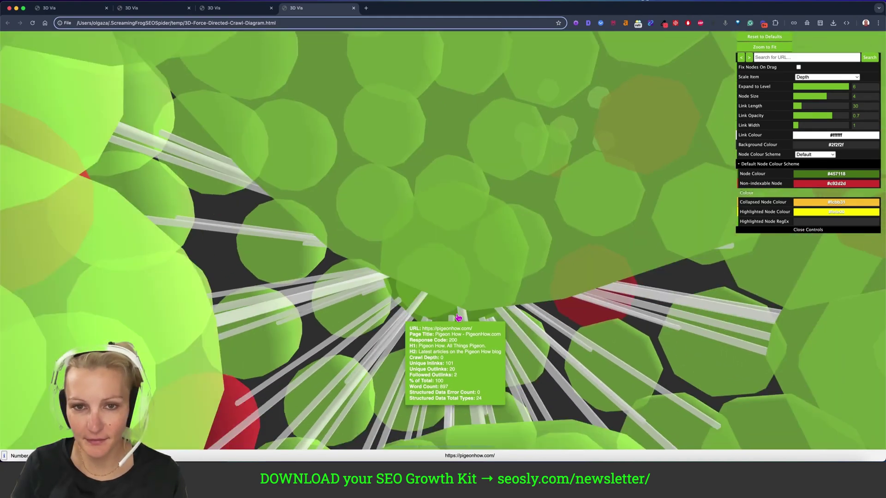
pyautogui.scroll(5, 459, 319)
pyautogui.scroll(-10, 457, 317)
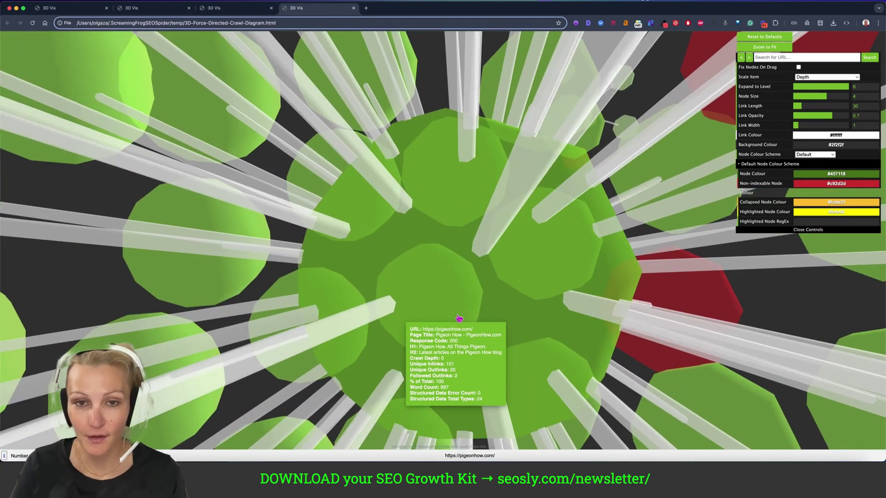
pyautogui.scroll(5, 461, 318)
pyautogui.scroll(3, 463, 320)
pyautogui.scroll(-8, 462, 320)
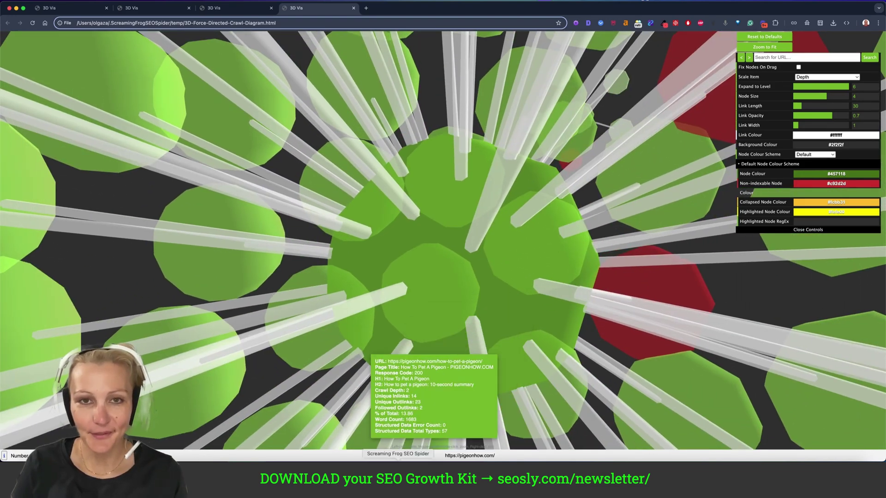
pyautogui.press('super+Tab')
pyautogui.click(531, 194)
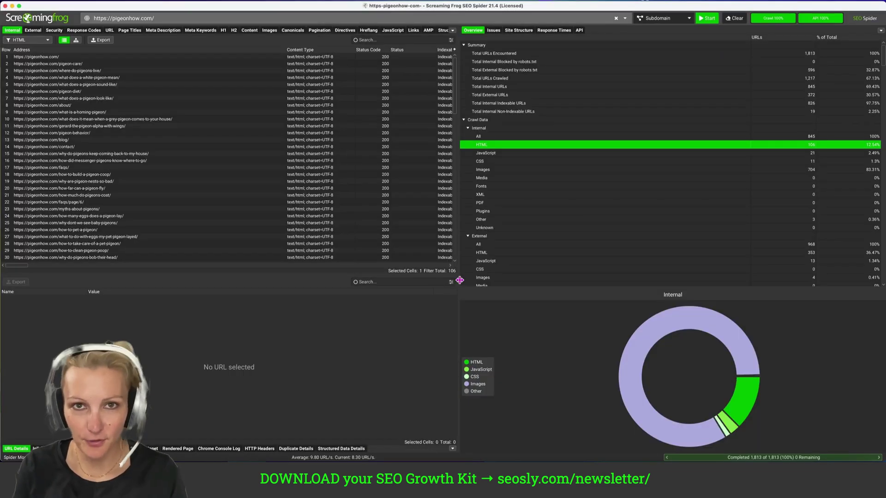